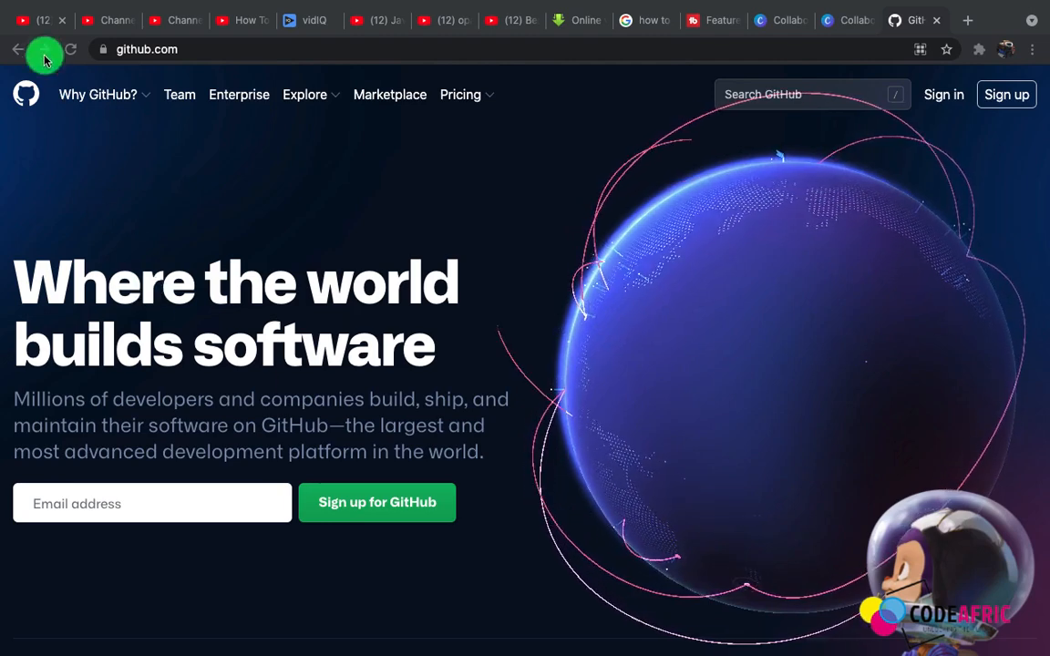
{"action": "left_click", "coordinate": [37, 27]}
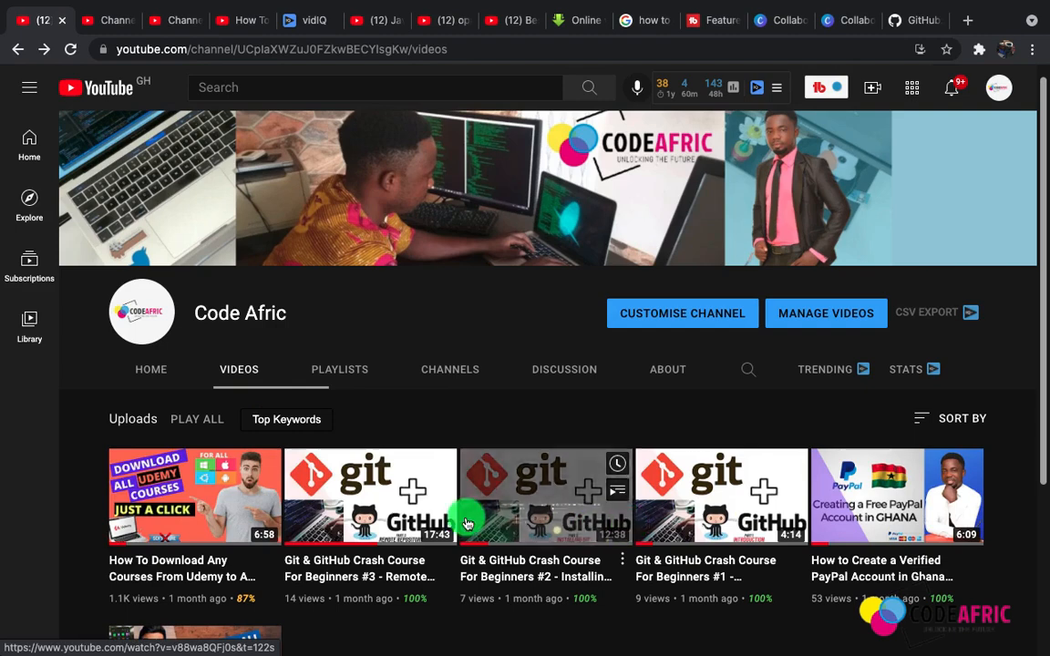
{"action": "left_click", "coordinate": [889, 23]}
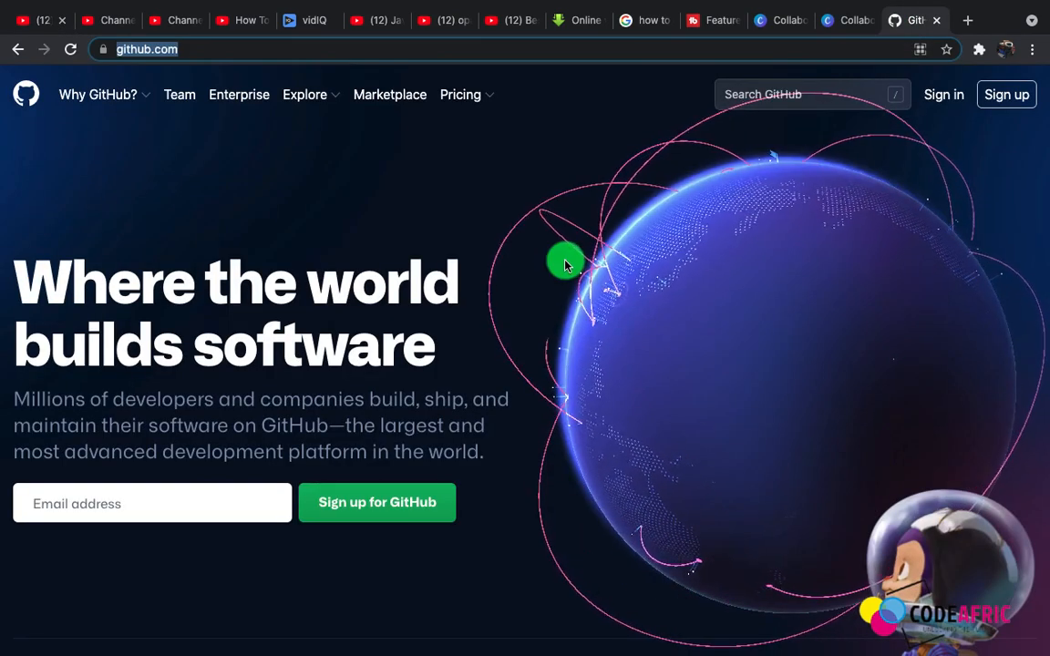
{"action": "mouse_move", "coordinate": [566, 265]}
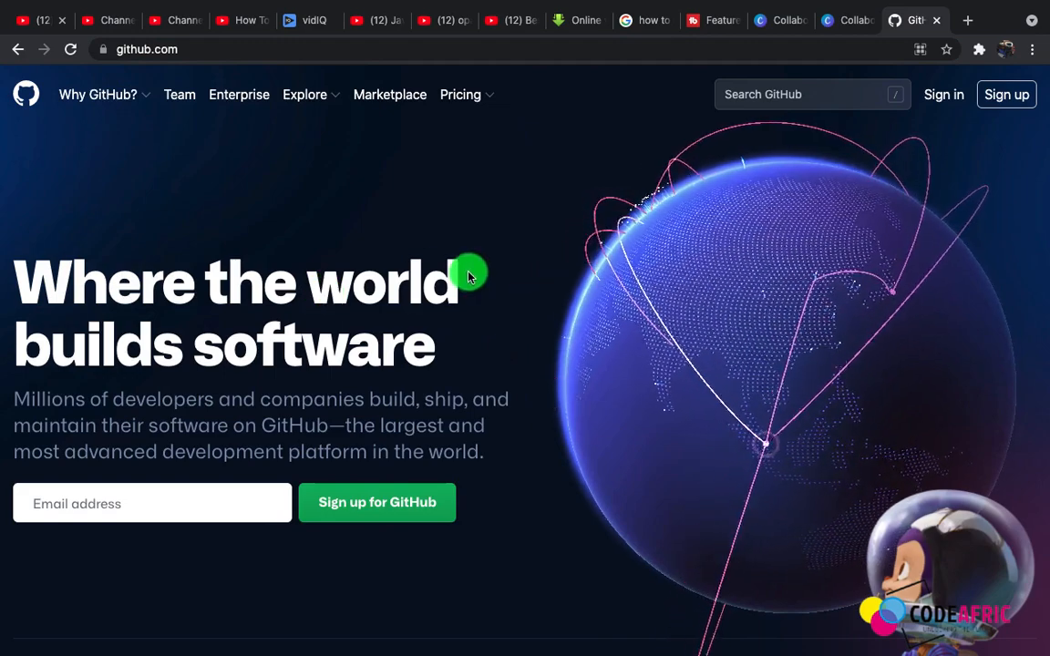
{"action": "left_click", "coordinate": [1009, 98]}
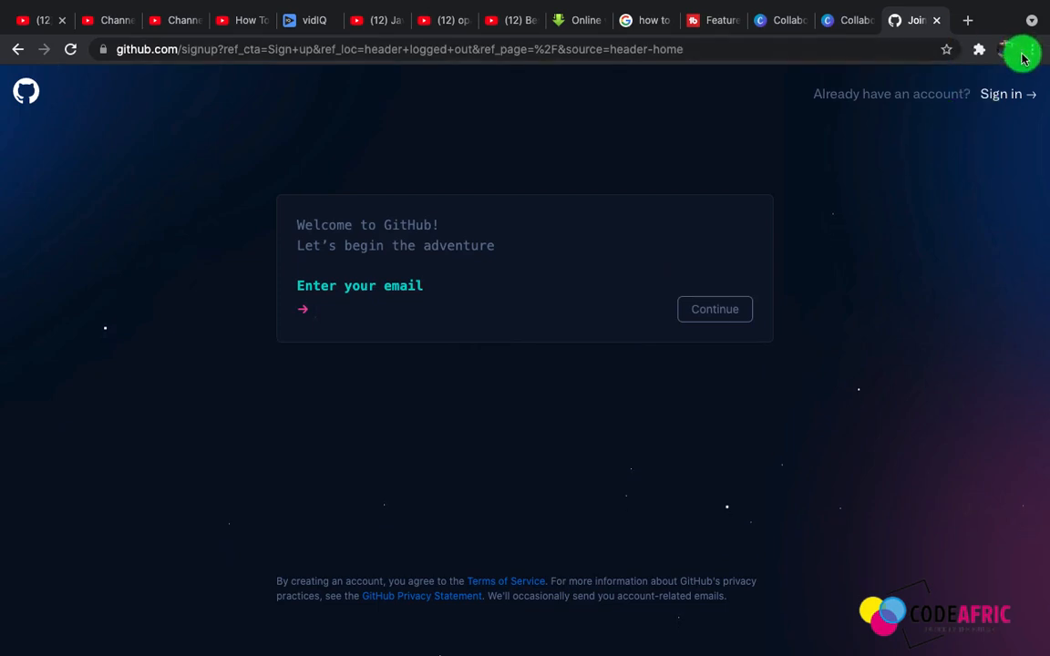
{"action": "left_click", "coordinate": [19, 49]}
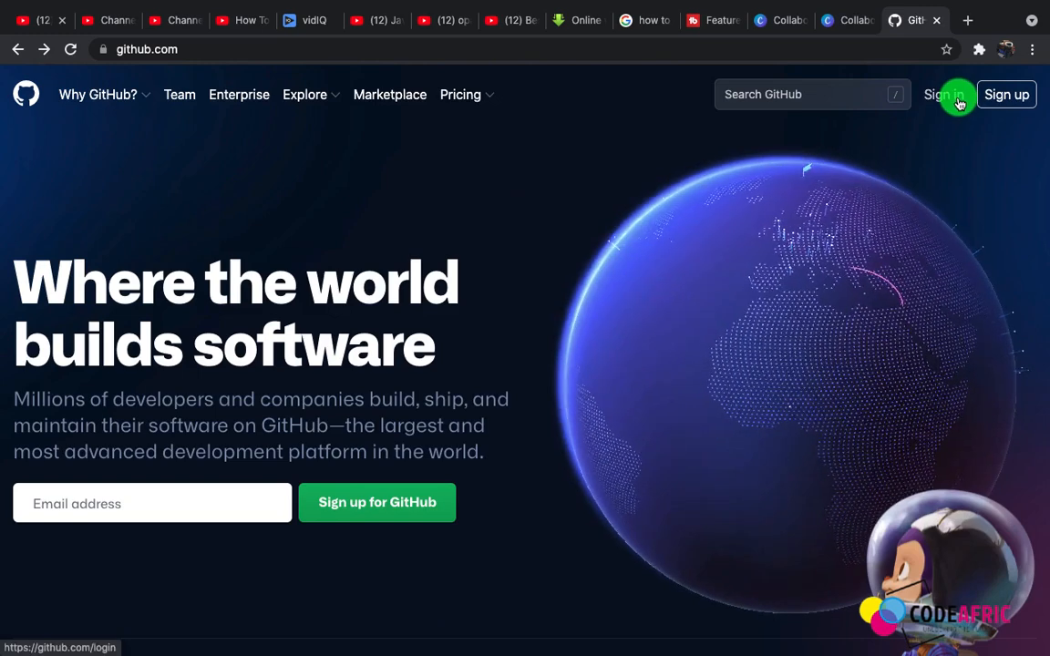
Sign in to GitHub with the prefilled account credentials
{"action": "left_click", "coordinate": [957, 103]}
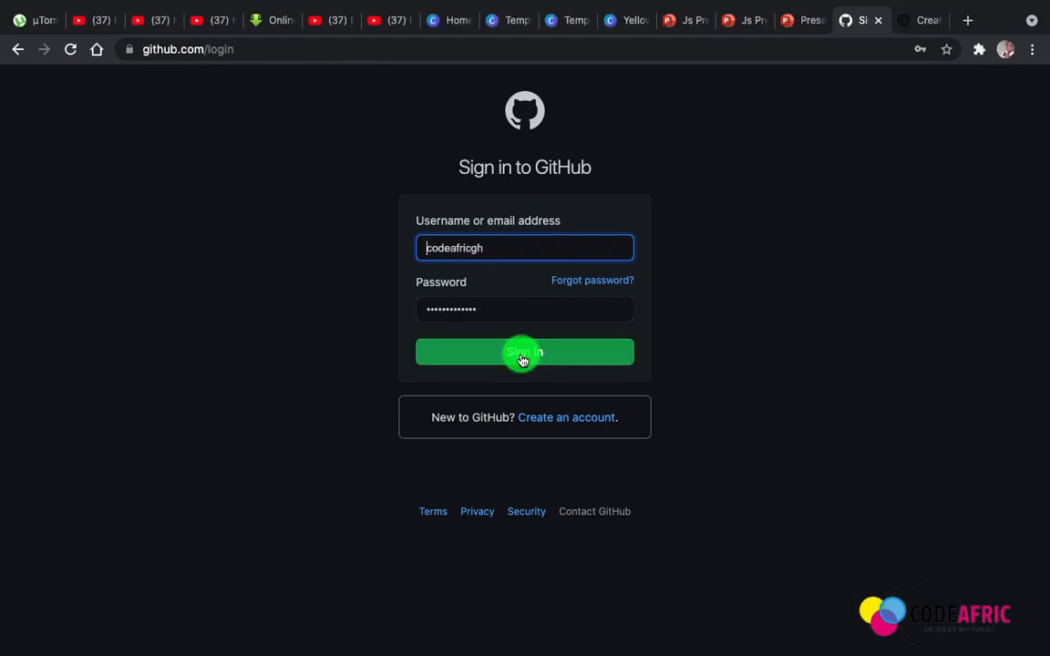
{"action": "left_click", "coordinate": [522, 359]}
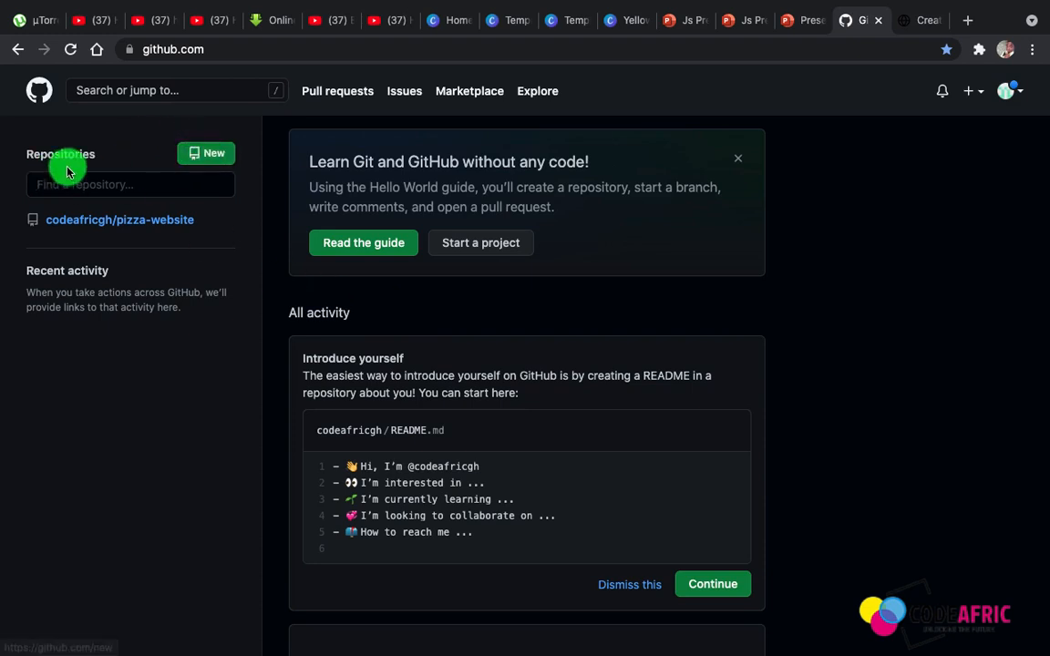
Start a new repository named simple-web with the description "simple website"
{"action": "left_click", "coordinate": [219, 155]}
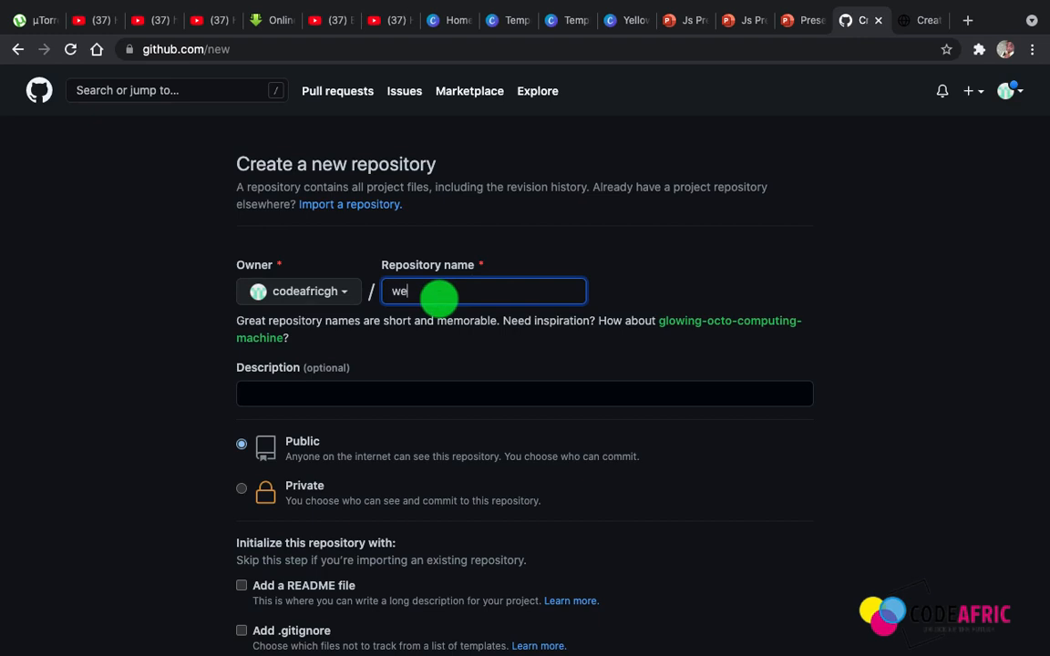
{"action": "type", "text": "web"}
{"action": "left_click", "coordinate": [343, 395]}
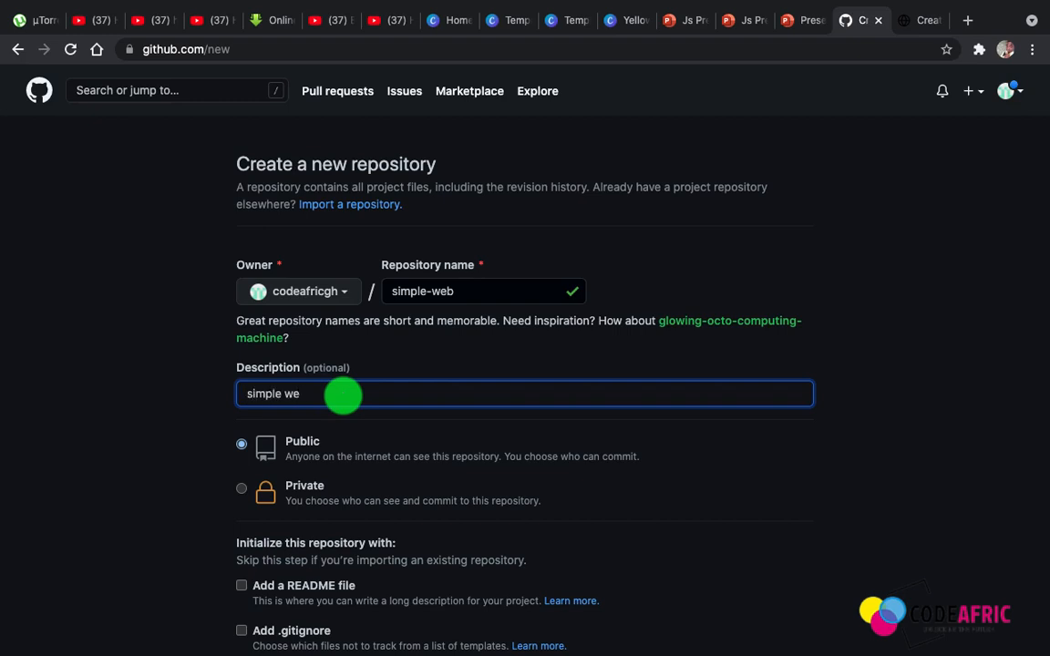
{"action": "type", "text": "simple website"}
Create the public repository, initialized with a README file
{"action": "scroll", "coordinate": [562, 469], "scroll_direction": "down", "scroll_amount": 3}
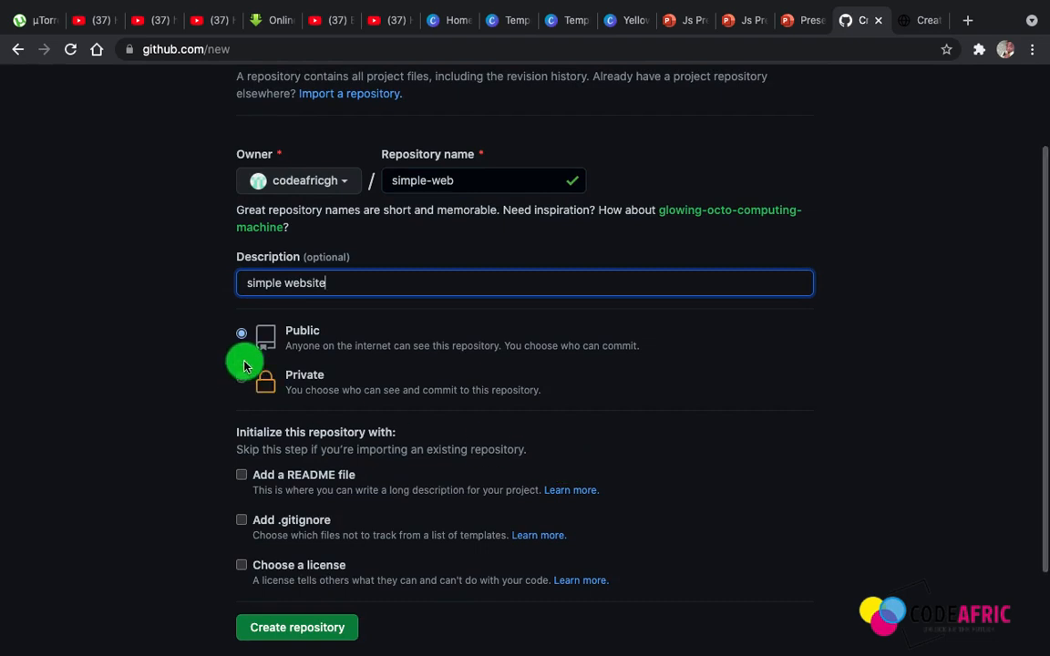
{"action": "scroll", "coordinate": [543, 335], "scroll_direction": "down", "scroll_amount": 3}
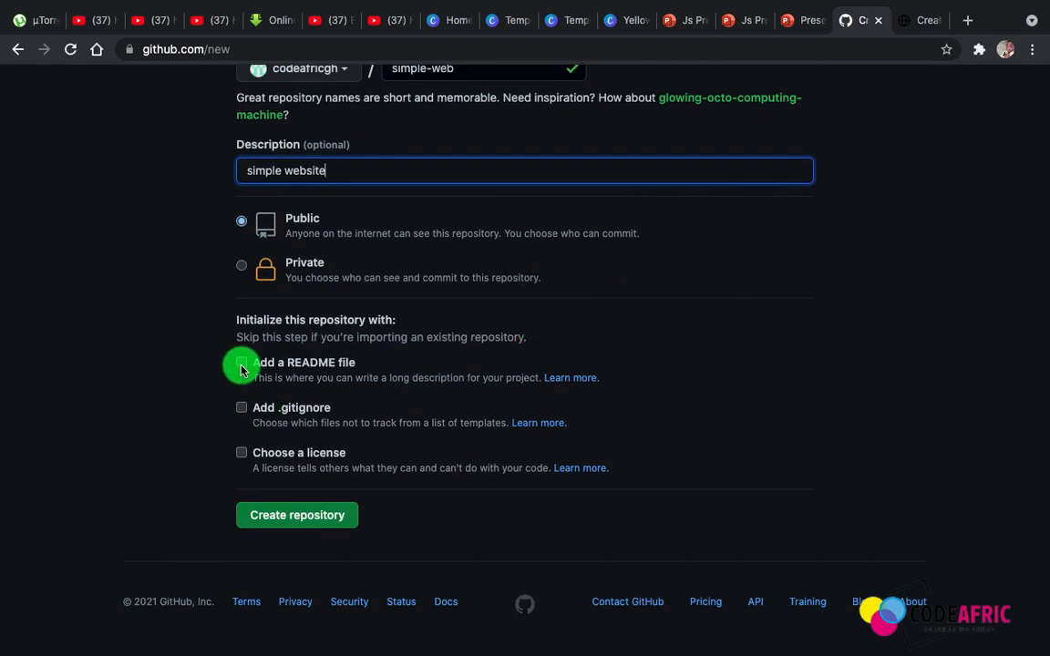
{"action": "left_click", "coordinate": [241, 363]}
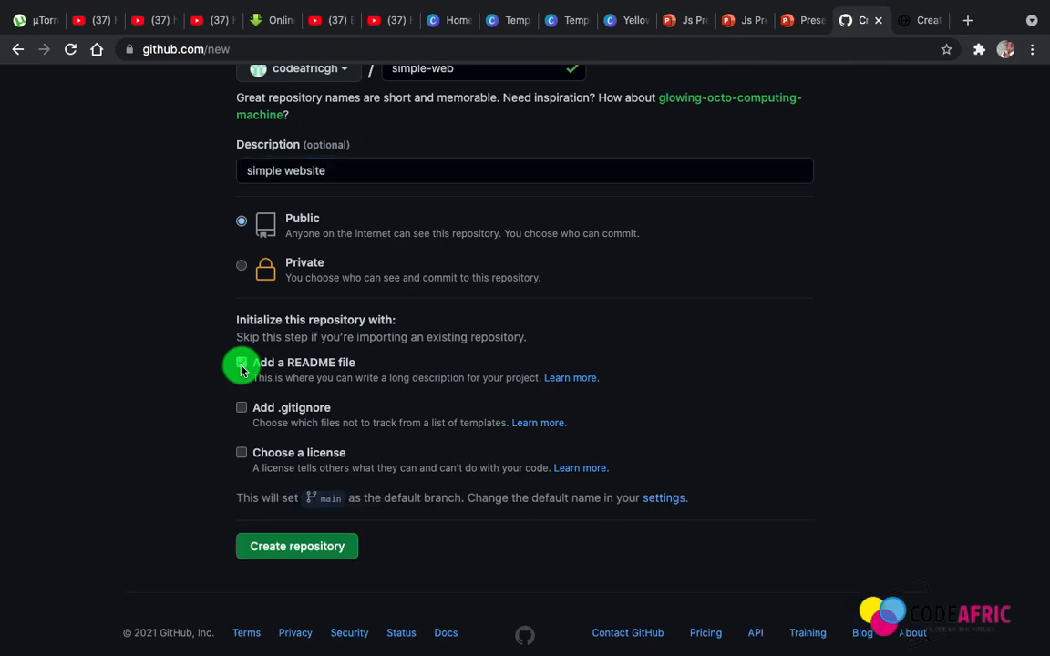
{"action": "scroll", "coordinate": [461, 450], "scroll_direction": "down", "scroll_amount": 1}
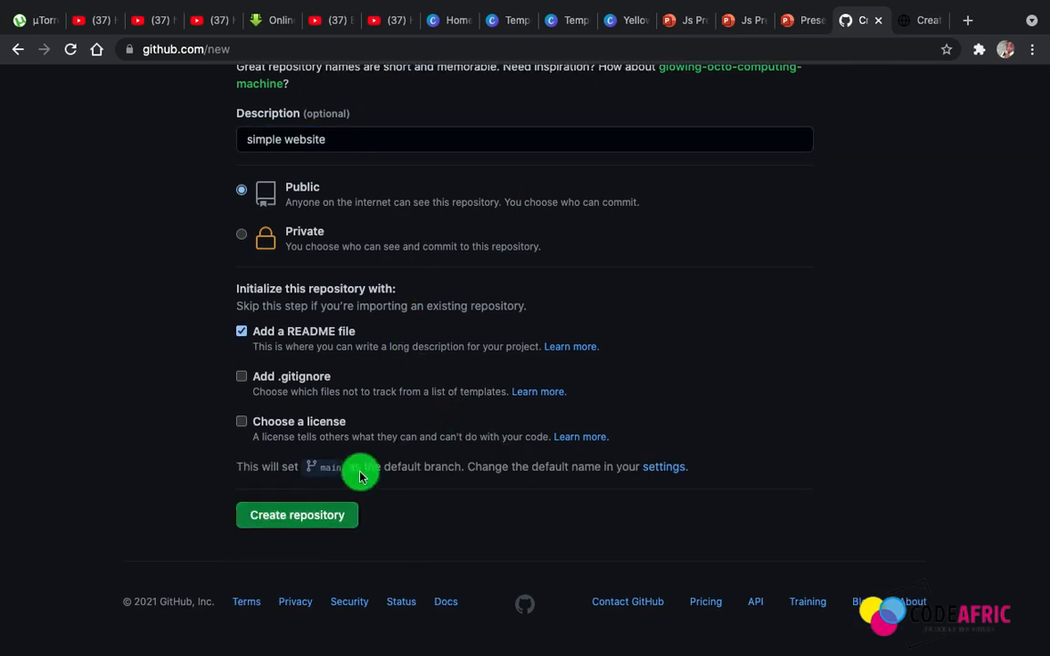
{"action": "left_click", "coordinate": [297, 521]}
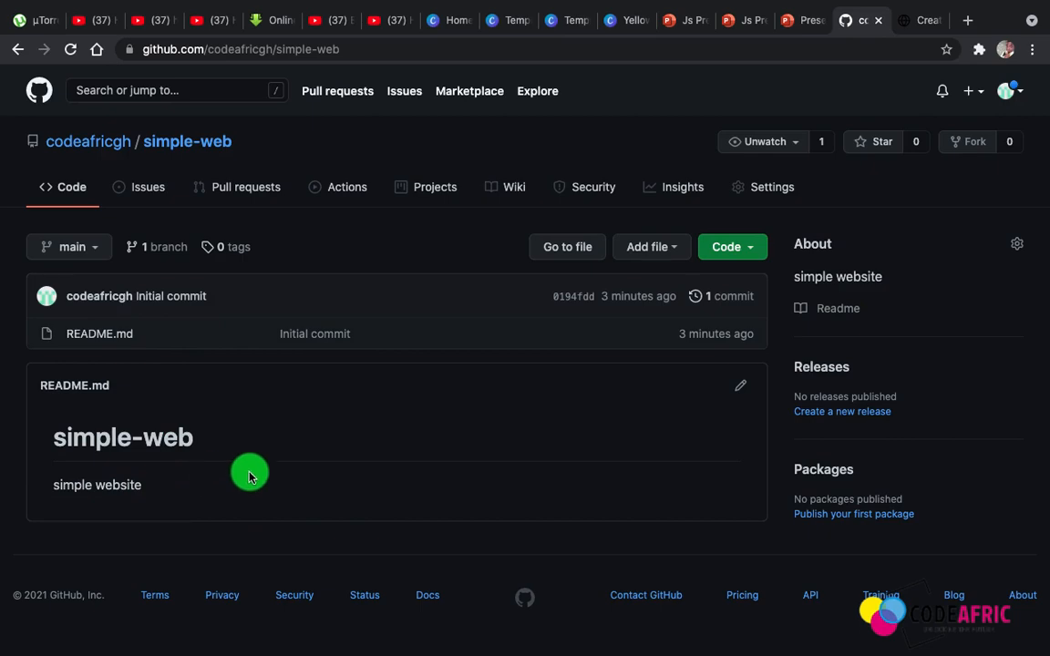
Look at the end of bootstrap-project's index.html in Sublime Text and return to the simple-web repository in Chrome
{"action": "key", "text": "ctrl+Left"}
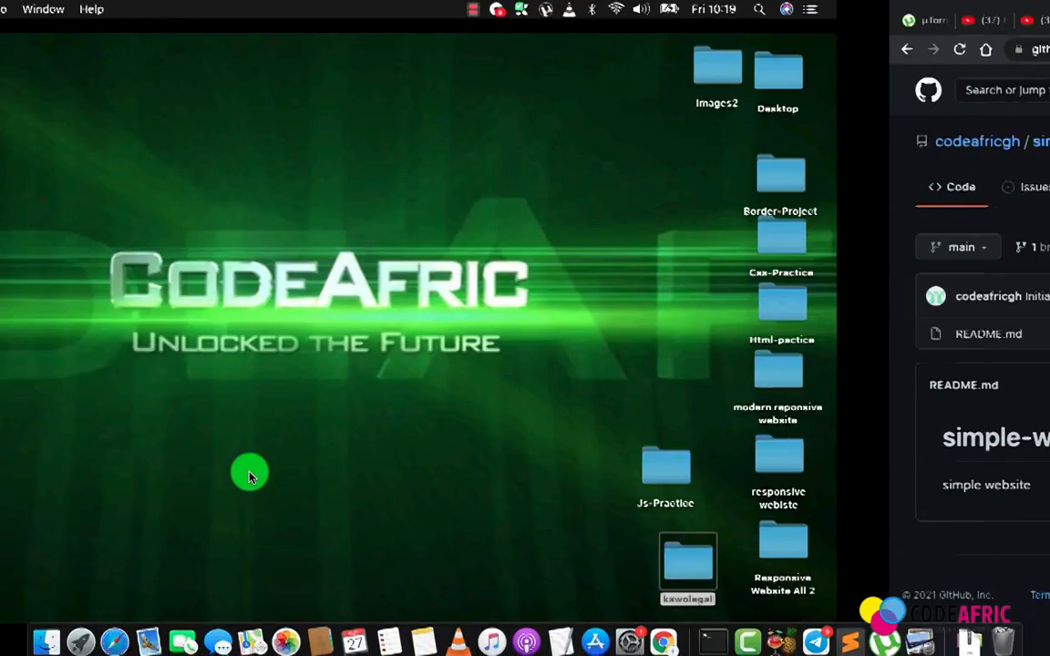
{"action": "key", "text": "ctrl+Right"}
{"action": "key", "text": "ctrl+Right"}
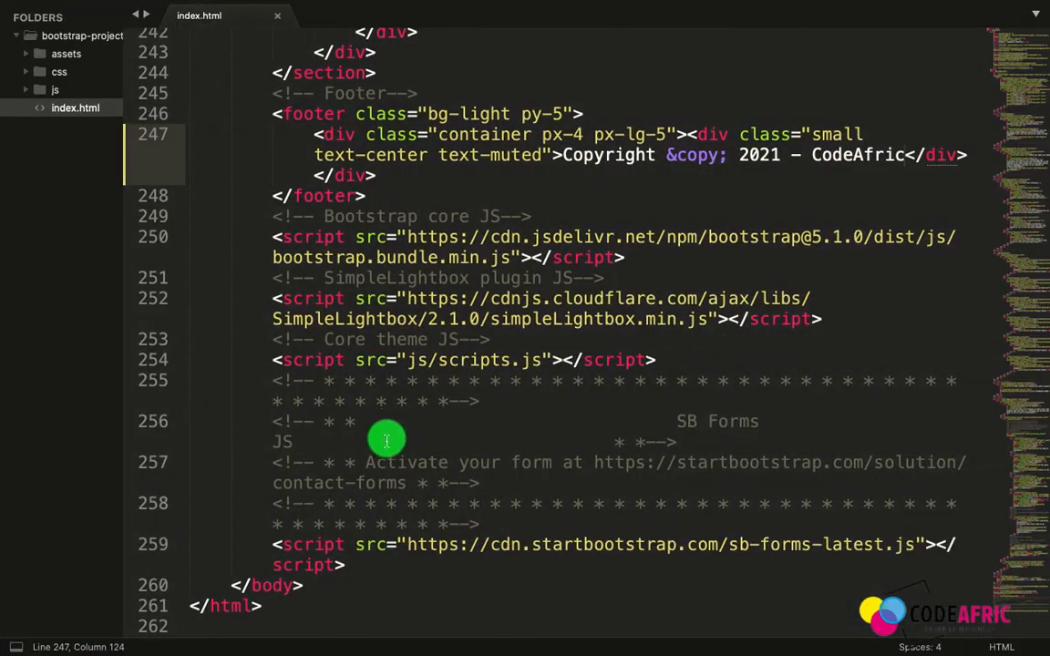
{"action": "left_click", "coordinate": [373, 607]}
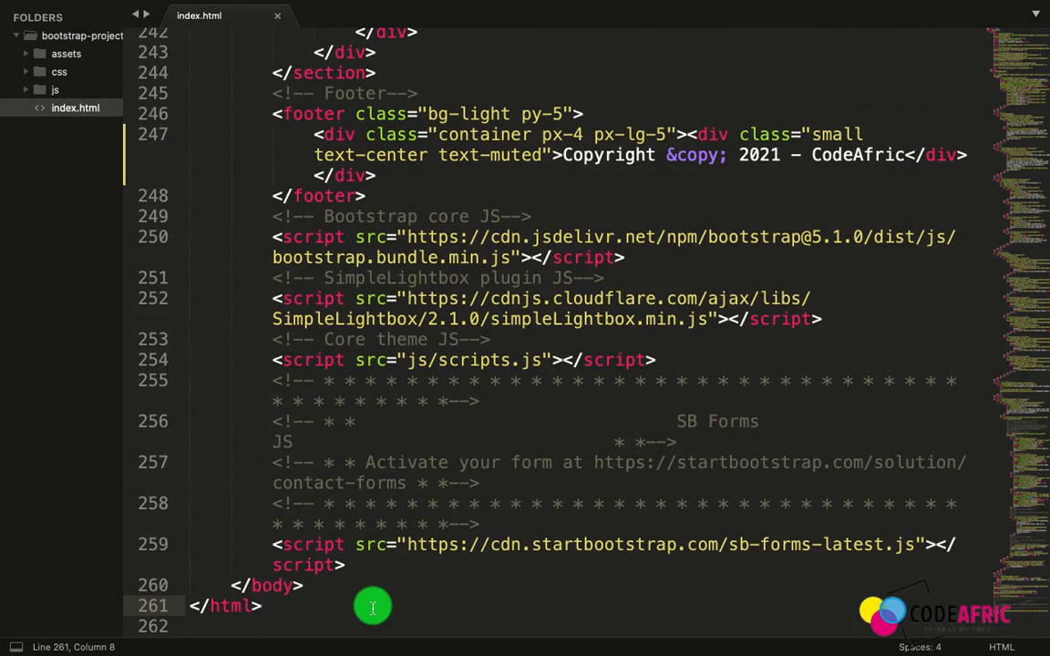
{"action": "key", "text": "ctrl+Left"}
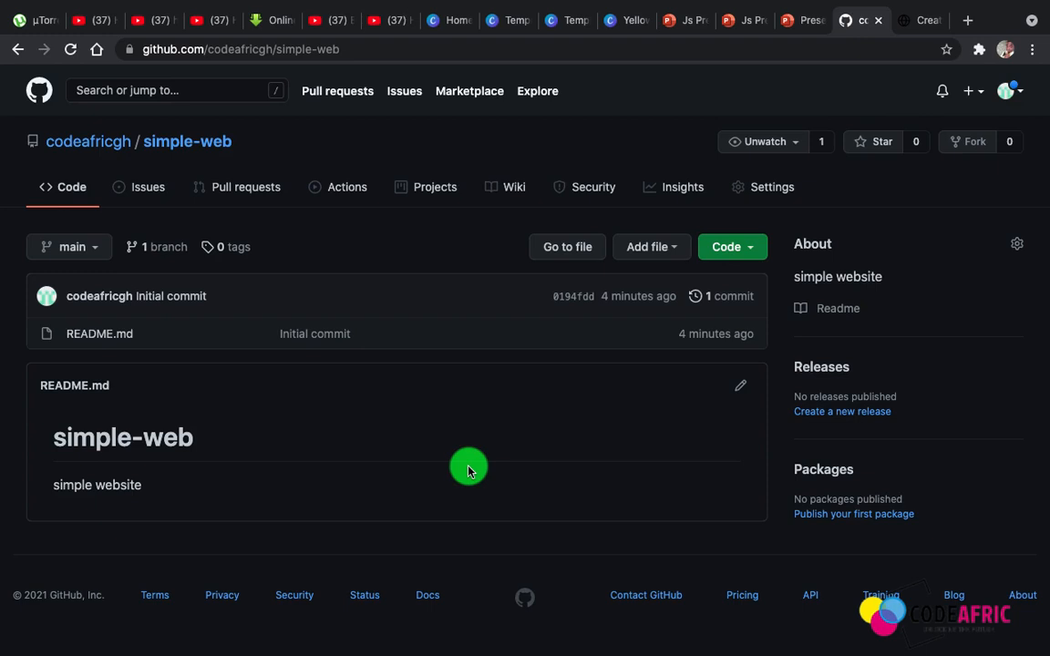
Open the file upload page of simple-web and open the bootstrap-project folder from the desktop in Finder
{"action": "left_click", "coordinate": [637, 255]}
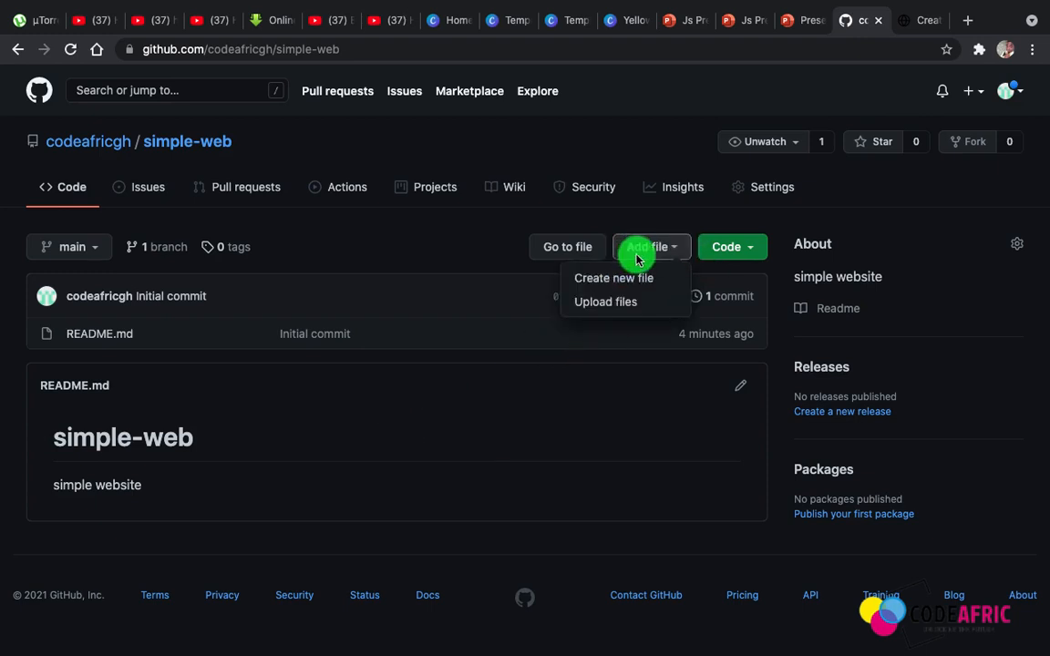
{"action": "left_click", "coordinate": [643, 305]}
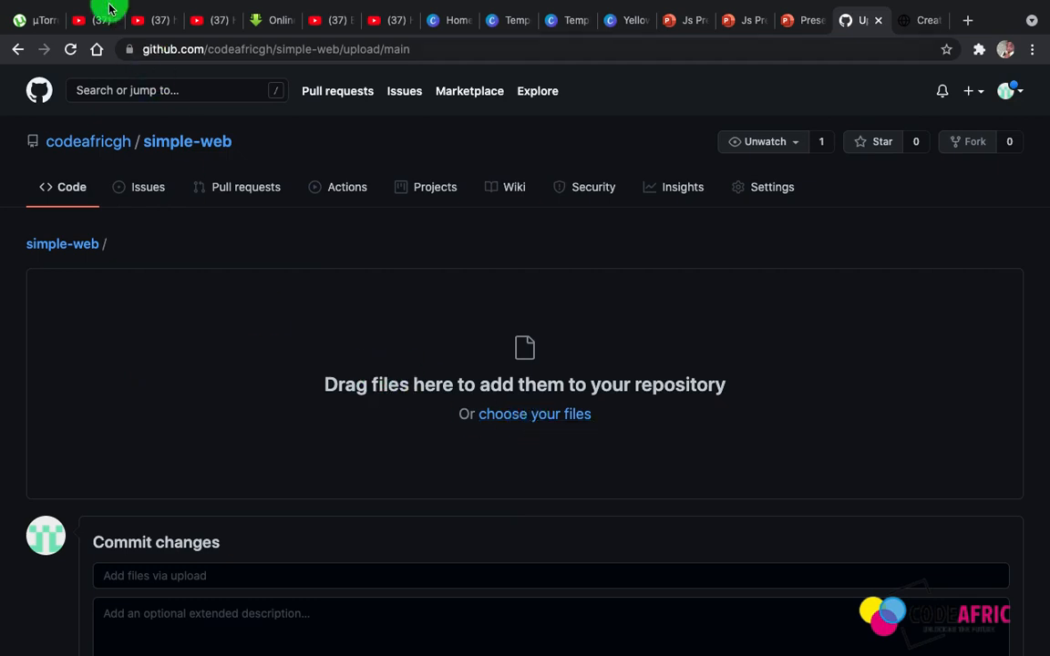
{"action": "left_click", "coordinate": [43, 33]}
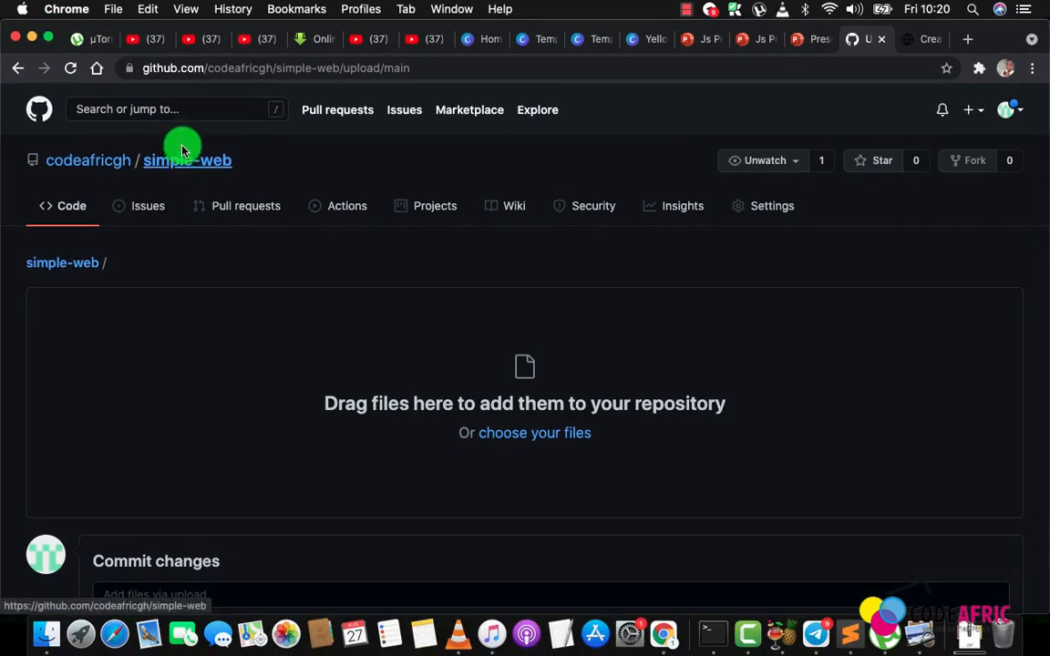
{"action": "mouse_move", "coordinate": [1, 655]}
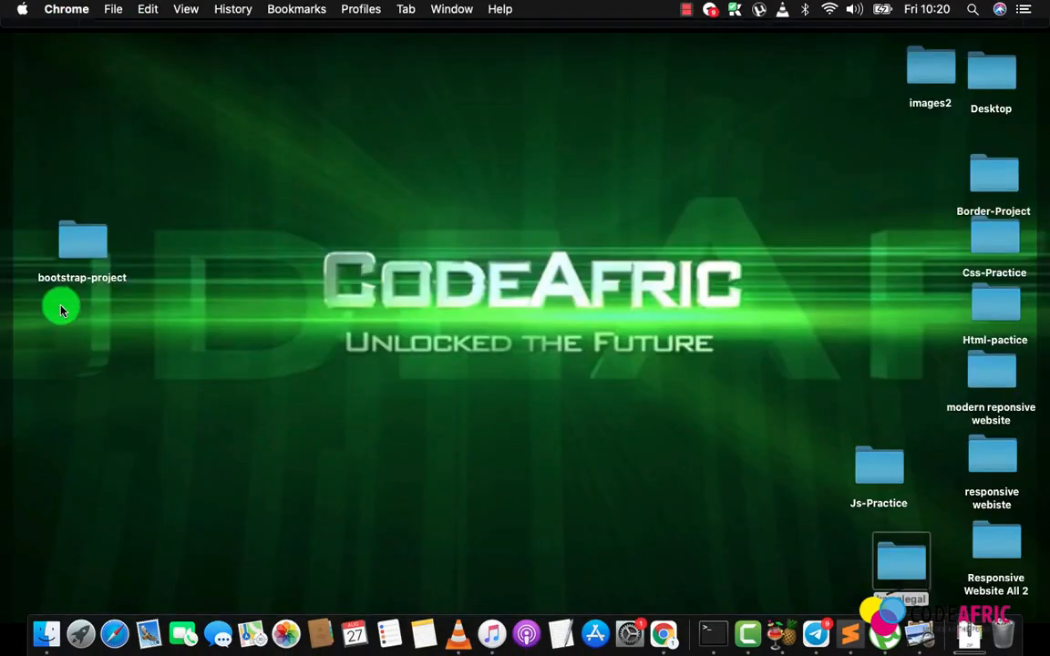
{"action": "left_click", "coordinate": [80, 248]}
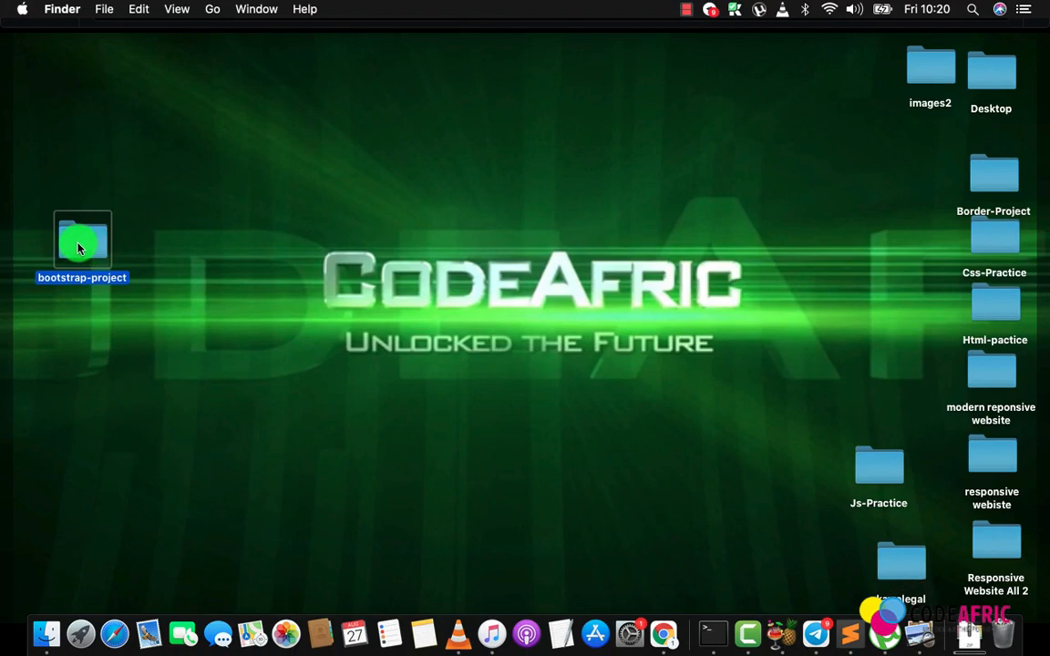
{"action": "double_click", "coordinate": [78, 248]}
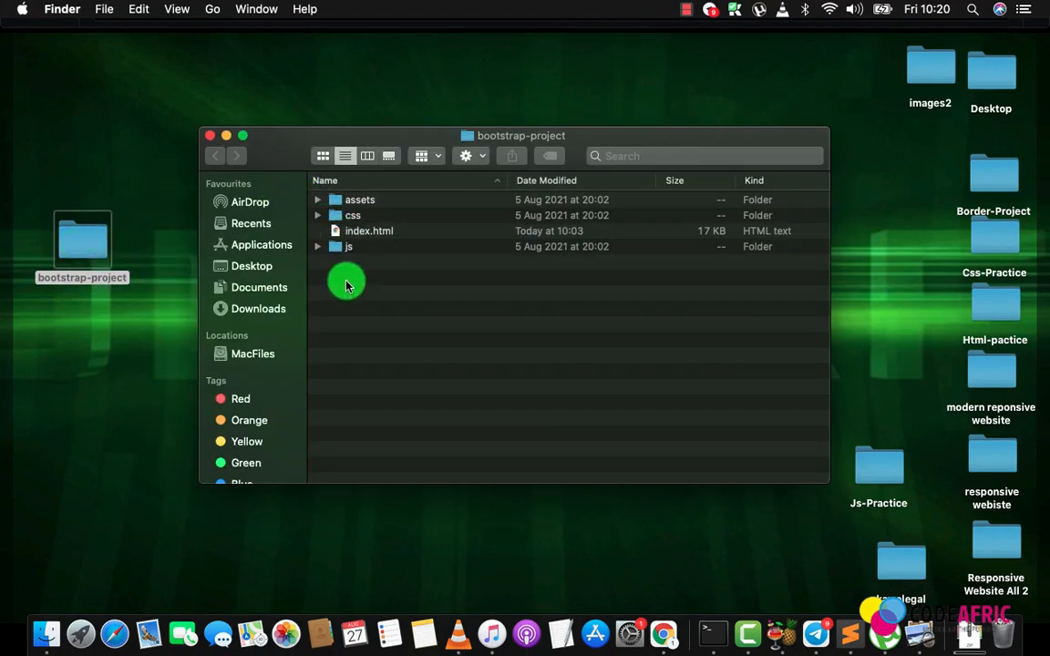
Upload the assets, css and js folders and index.html from bootstrap-project to the repository in Chrome
{"action": "mouse_move", "coordinate": [0, 655]}
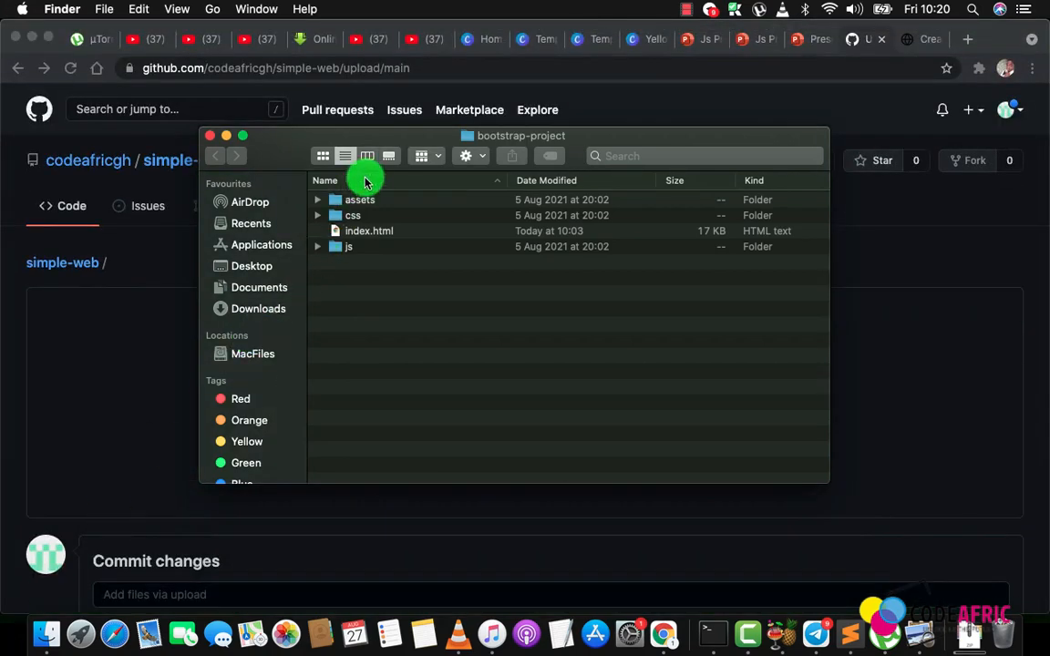
{"action": "left_click_drag", "start_coordinate": [397, 126], "coordinate": [664, 182]}
{"action": "left_click_drag", "start_coordinate": [620, 344], "coordinate": [155, 396]}
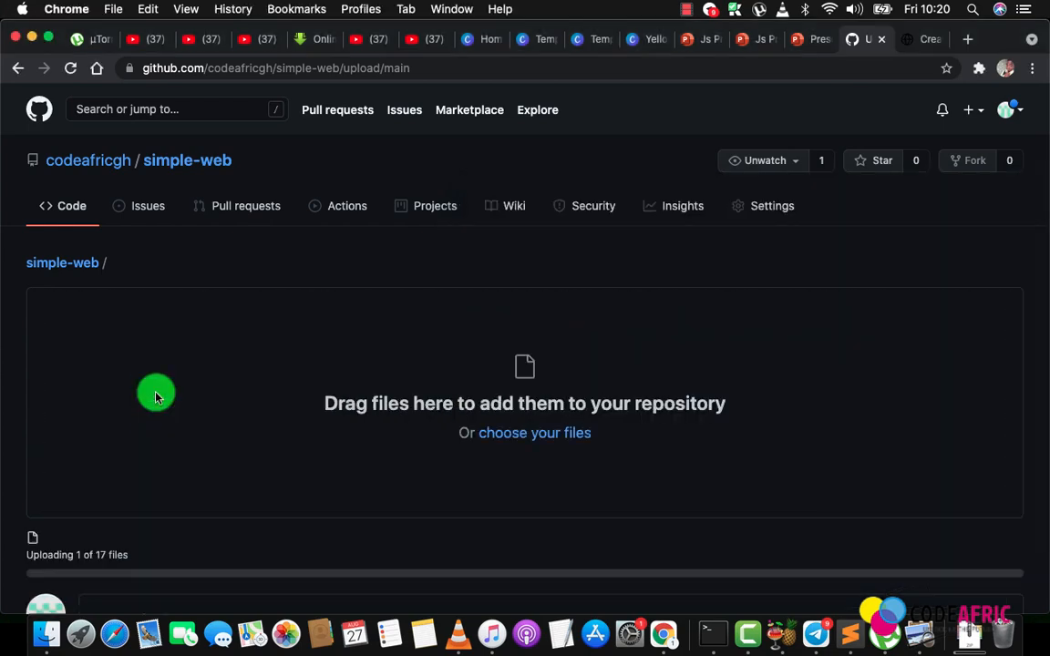
Check the list of uploaded files and commit them directly to the main branch without an extended description
{"action": "scroll", "coordinate": [283, 431], "scroll_direction": "down", "scroll_amount": 2}
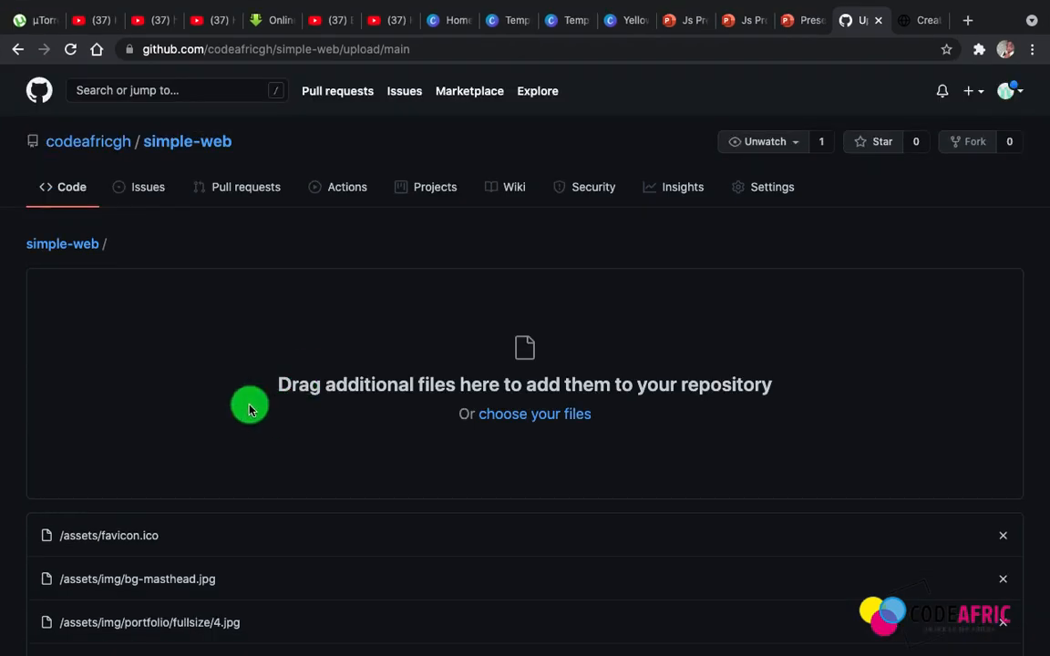
{"action": "scroll", "coordinate": [249, 403], "scroll_direction": "down", "scroll_amount": 5}
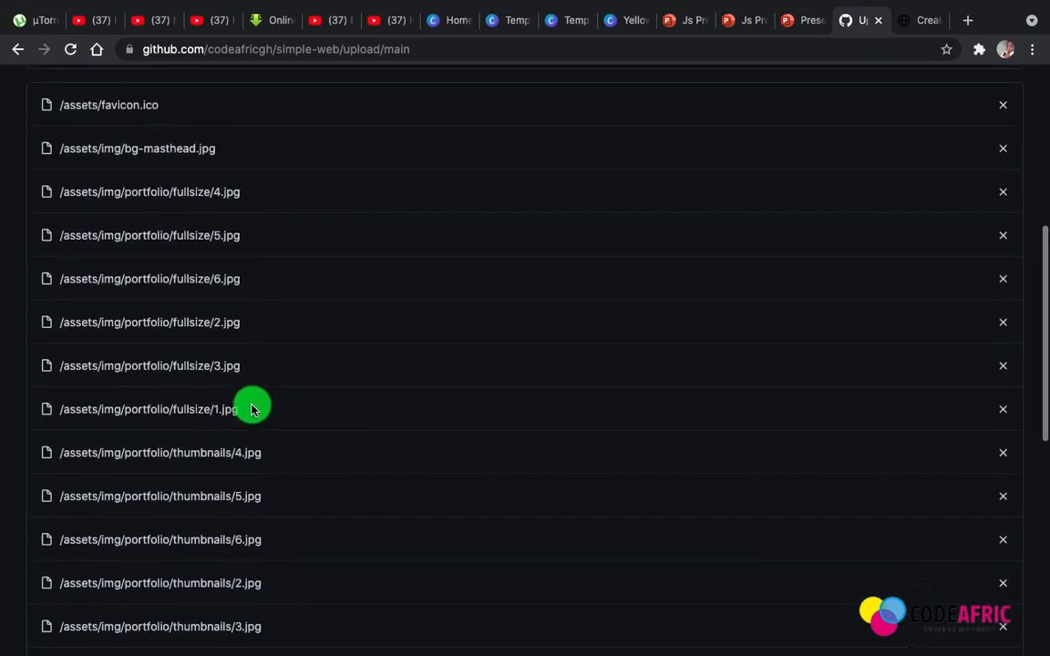
{"action": "scroll", "coordinate": [253, 409], "scroll_direction": "down", "scroll_amount": 3}
{"action": "scroll", "coordinate": [252, 409], "scroll_direction": "up", "scroll_amount": 1}
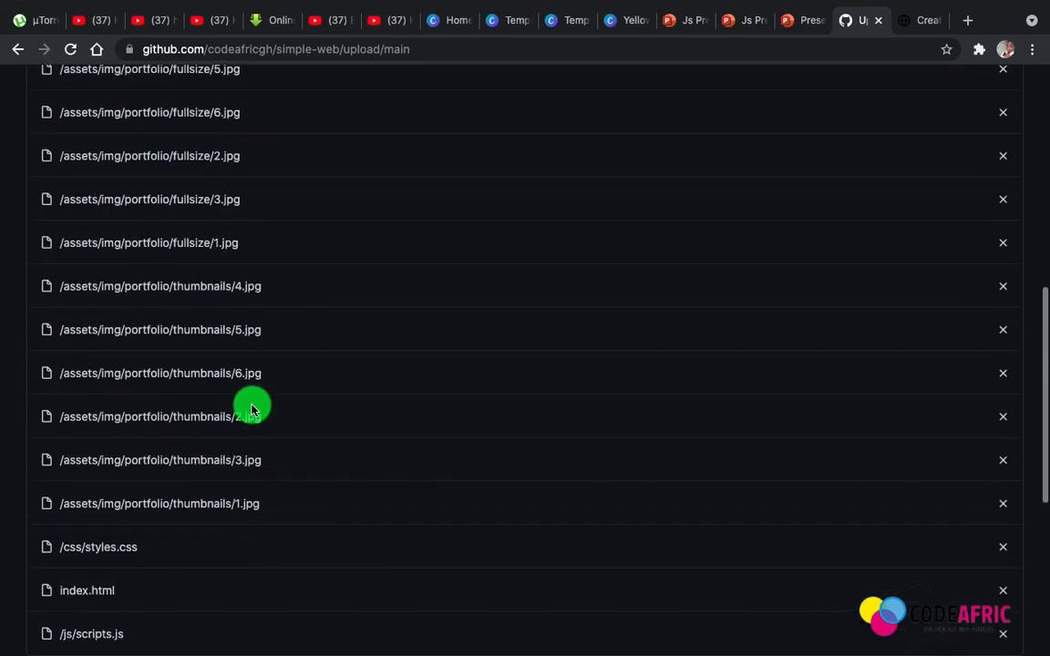
{"action": "scroll", "coordinate": [253, 409], "scroll_direction": "up", "scroll_amount": 7}
{"action": "scroll", "coordinate": [253, 409], "scroll_direction": "down", "scroll_amount": 6}
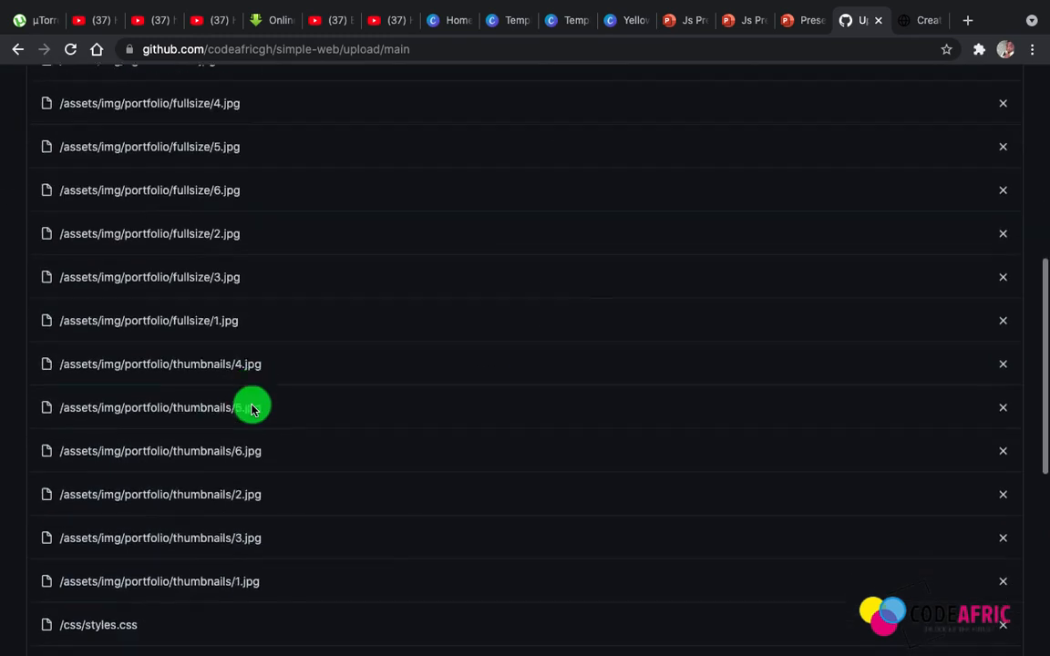
{"action": "scroll", "coordinate": [252, 408], "scroll_direction": "down", "scroll_amount": 5}
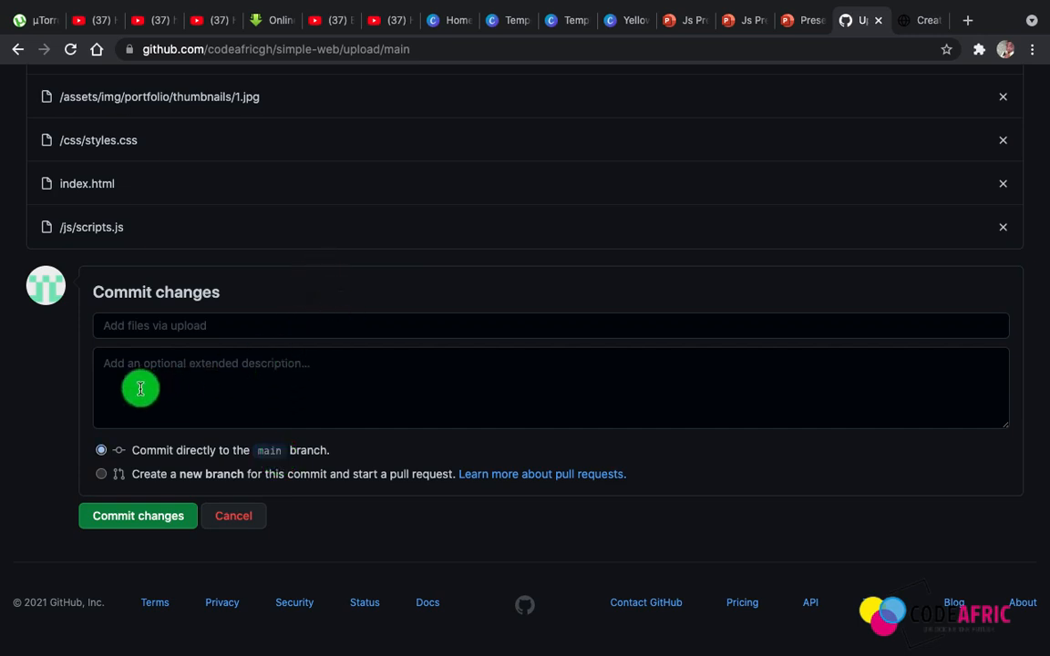
{"action": "left_click", "coordinate": [206, 390]}
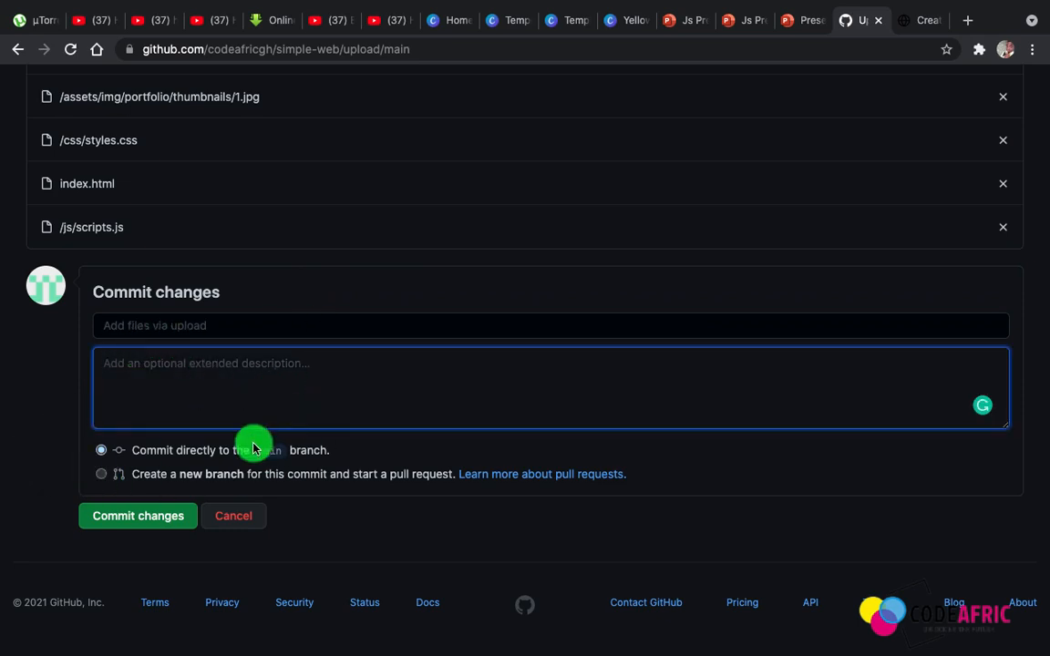
{"action": "left_click", "coordinate": [153, 524]}
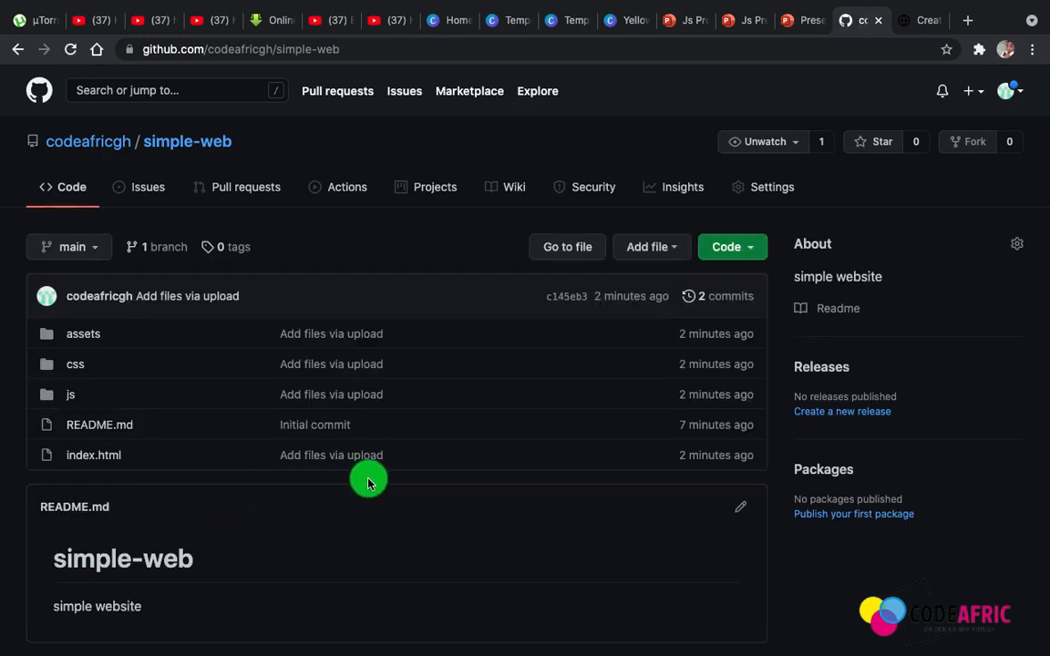
Check the repository's file list against the contents of the bootstrap-project folder in Finder
{"action": "scroll", "coordinate": [368, 481], "scroll_direction": "down", "scroll_amount": 3}
{"action": "scroll", "coordinate": [368, 481], "scroll_direction": "up", "scroll_amount": 2}
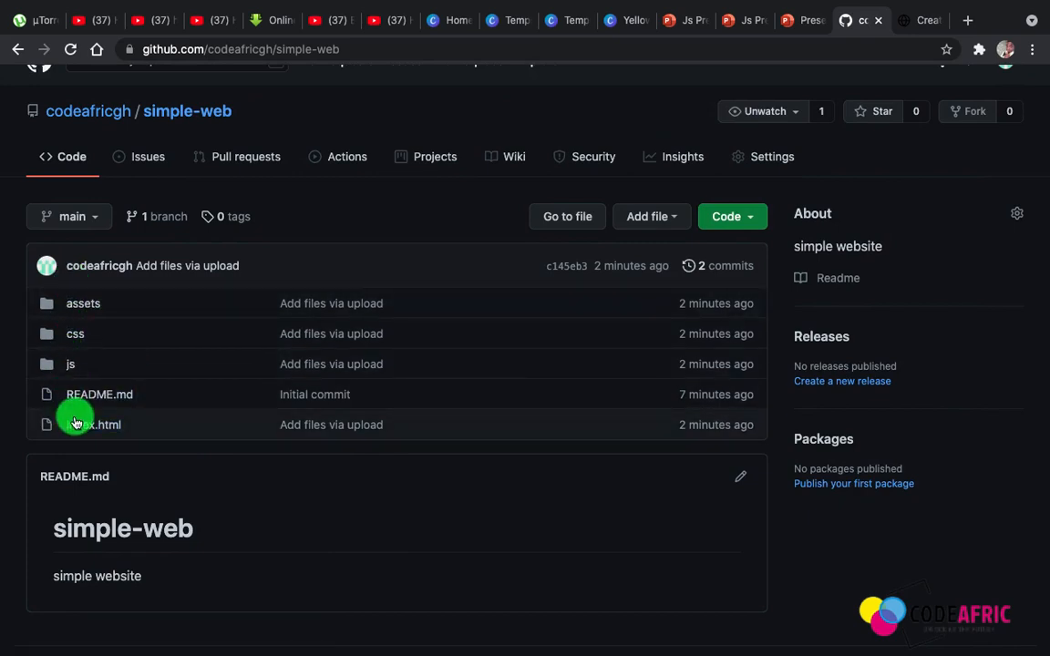
{"action": "key", "text": "ctrl+Left"}
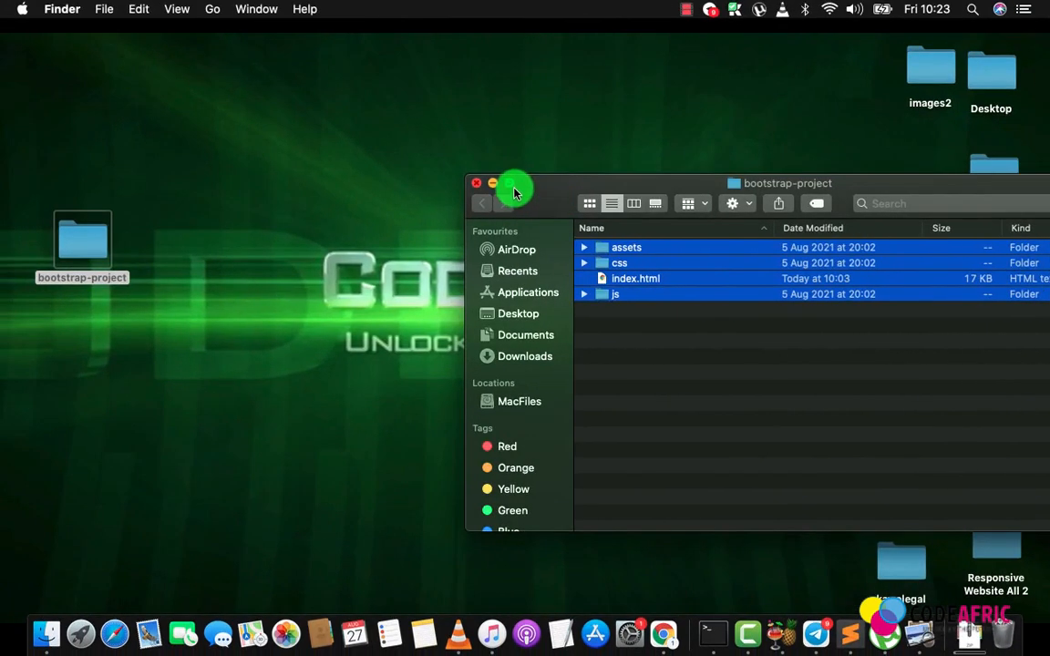
Switch to Chrome and open the GitHub Pages settings of the simple-web repository
{"action": "left_click", "coordinate": [602, 355]}
{"action": "key", "text": "ctrl+Right"}
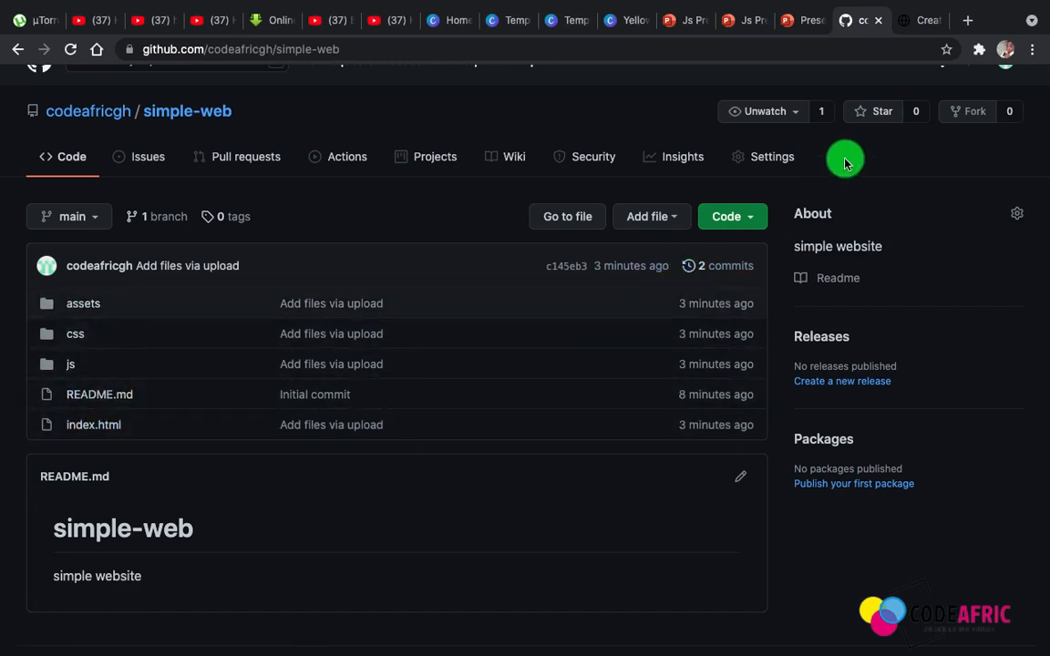
{"action": "left_click", "coordinate": [763, 161]}
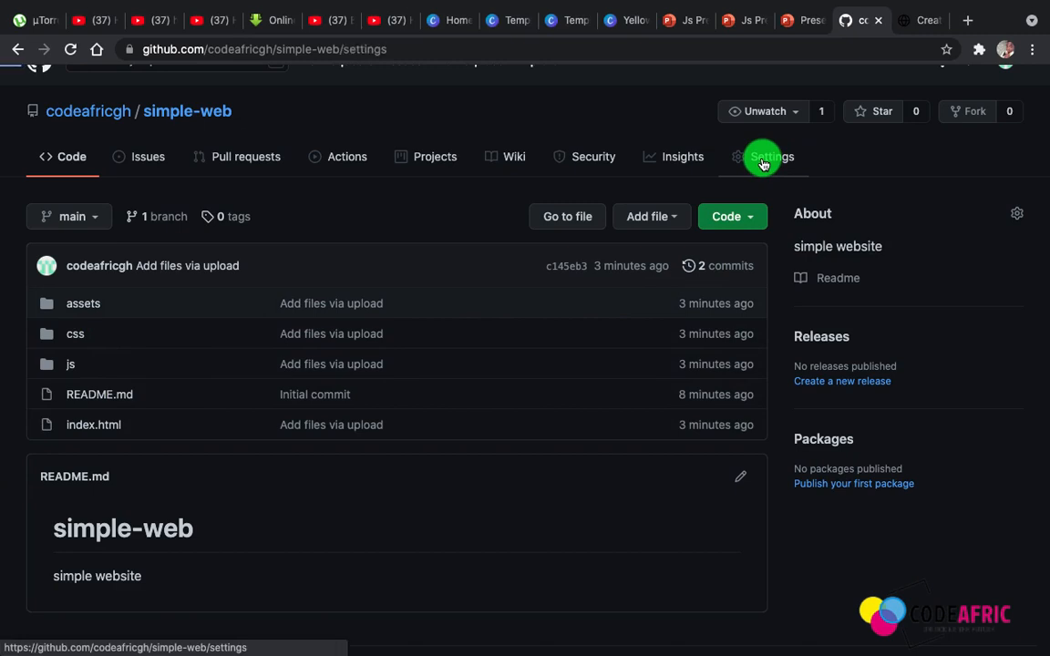
{"action": "scroll", "coordinate": [439, 460], "scroll_direction": "down", "scroll_amount": 5}
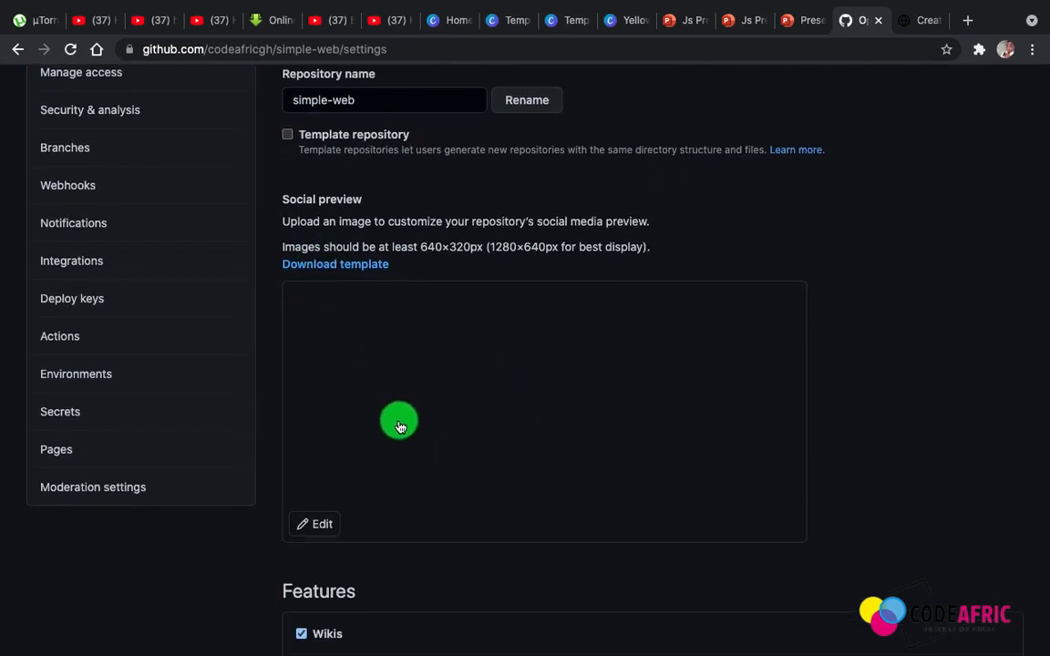
{"action": "scroll", "coordinate": [418, 477], "scroll_direction": "down", "scroll_amount": 20}
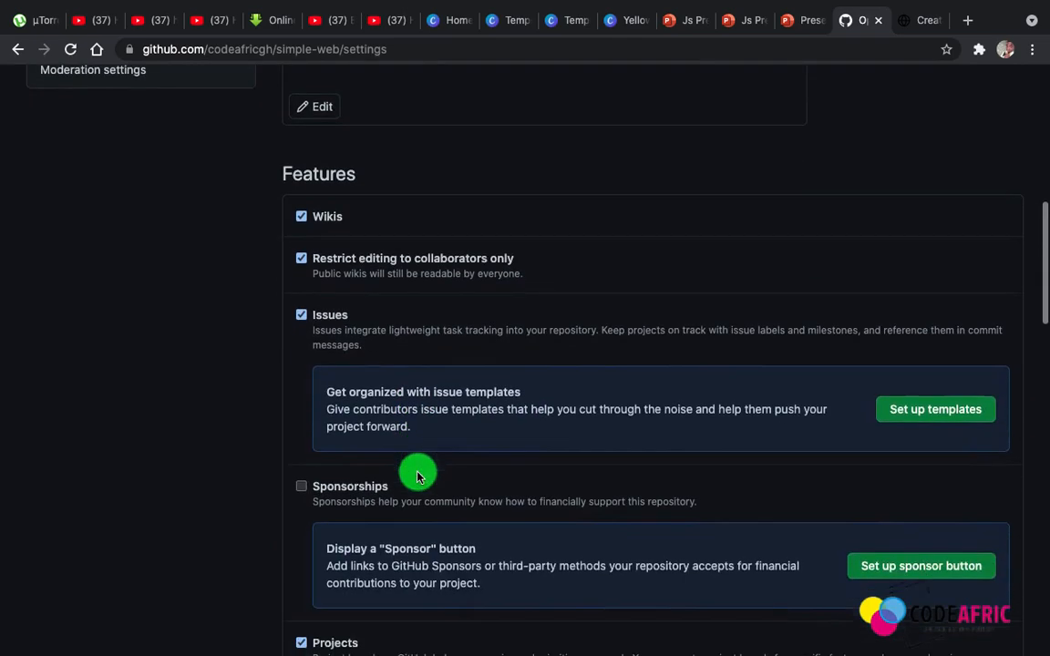
{"action": "scroll", "coordinate": [470, 493], "scroll_direction": "down", "scroll_amount": 9}
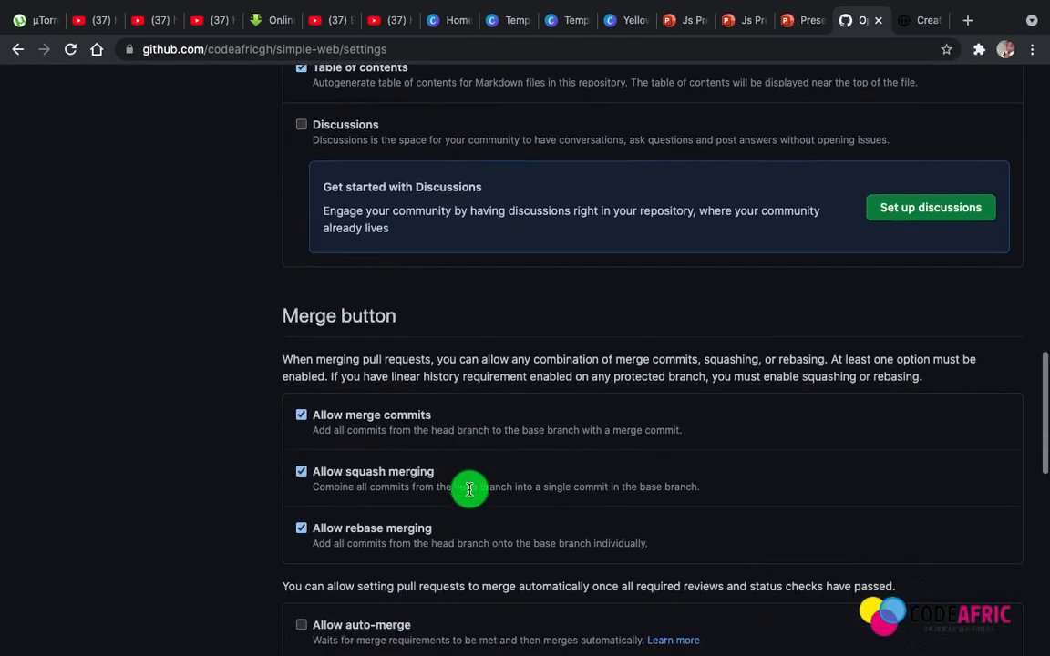
{"action": "scroll", "coordinate": [469, 493], "scroll_direction": "up", "scroll_amount": 1}
{"action": "scroll", "coordinate": [470, 493], "scroll_direction": "down", "scroll_amount": 3}
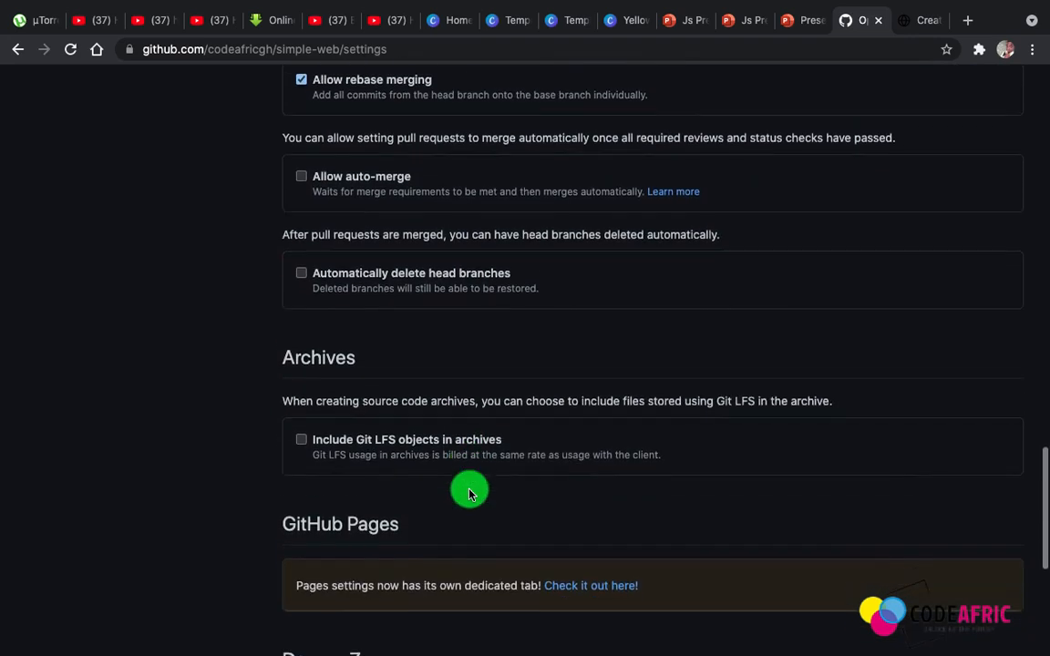
{"action": "scroll", "coordinate": [469, 493], "scroll_direction": "up", "scroll_amount": 7}
{"action": "scroll", "coordinate": [470, 493], "scroll_direction": "down", "scroll_amount": 12}
{"action": "scroll", "coordinate": [469, 493], "scroll_direction": "down", "scroll_amount": 1}
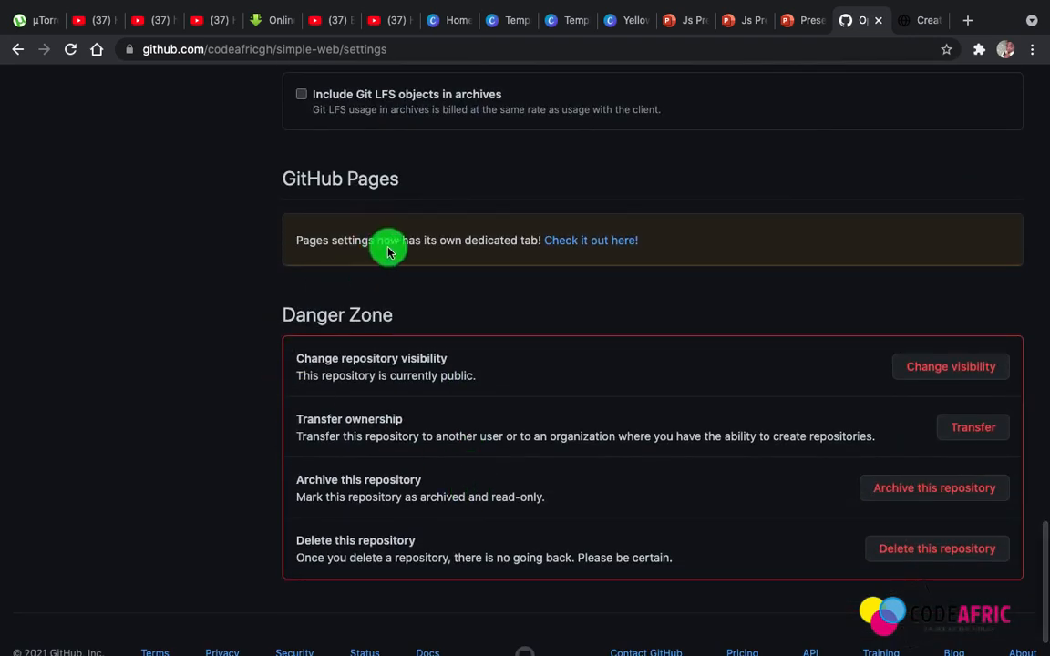
{"action": "left_click", "coordinate": [596, 241]}
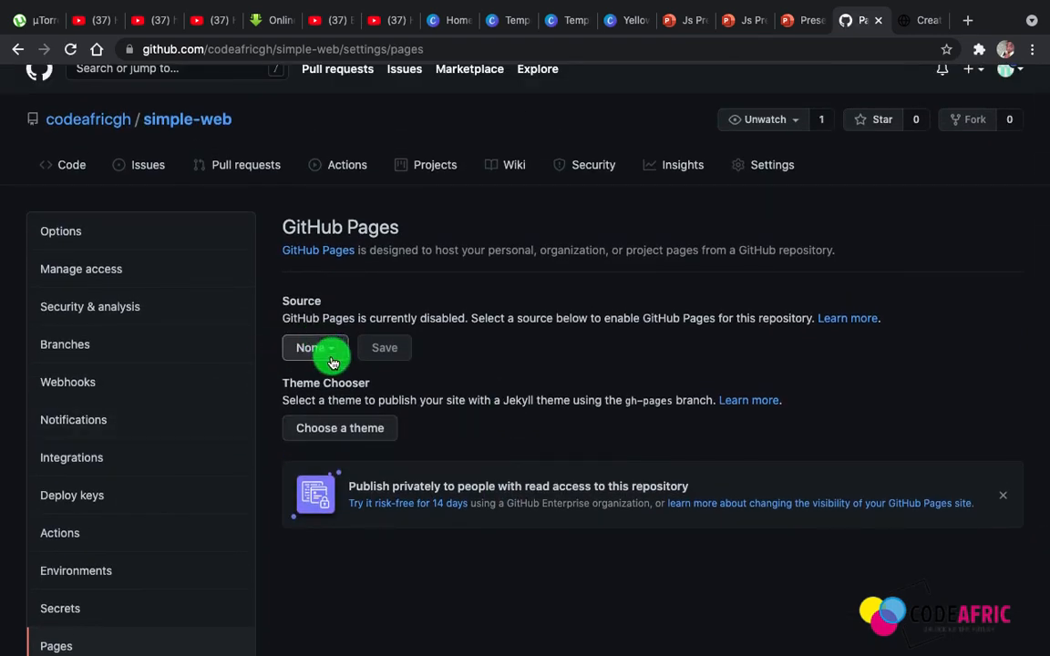
Set the GitHub Pages source to the main branch with the / (root) folder and save it
{"action": "left_click", "coordinate": [330, 352]}
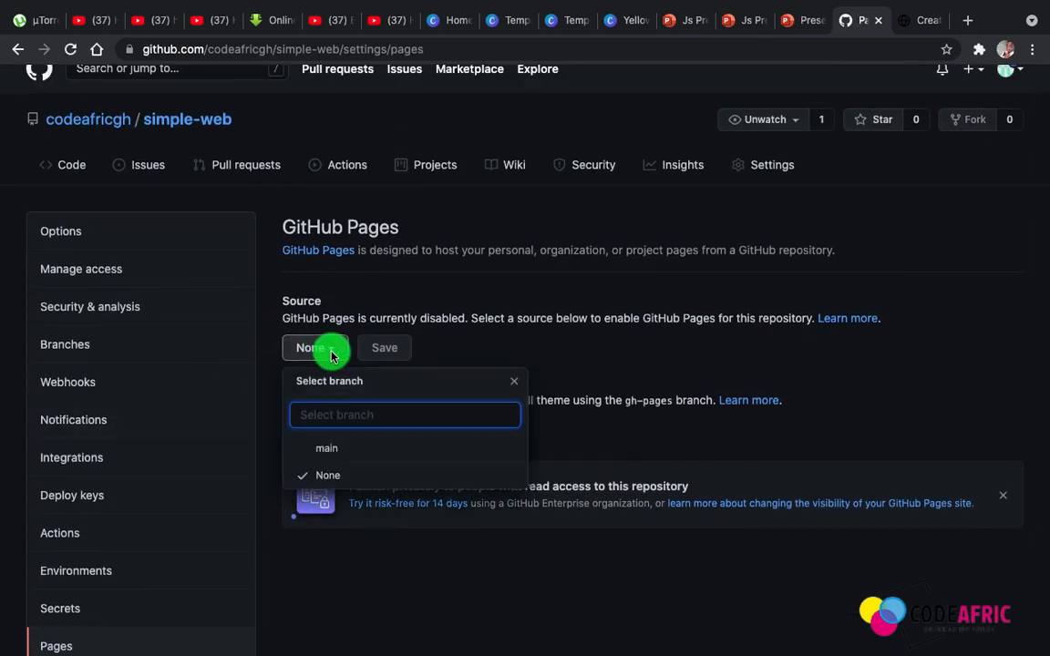
{"action": "left_click", "coordinate": [334, 453]}
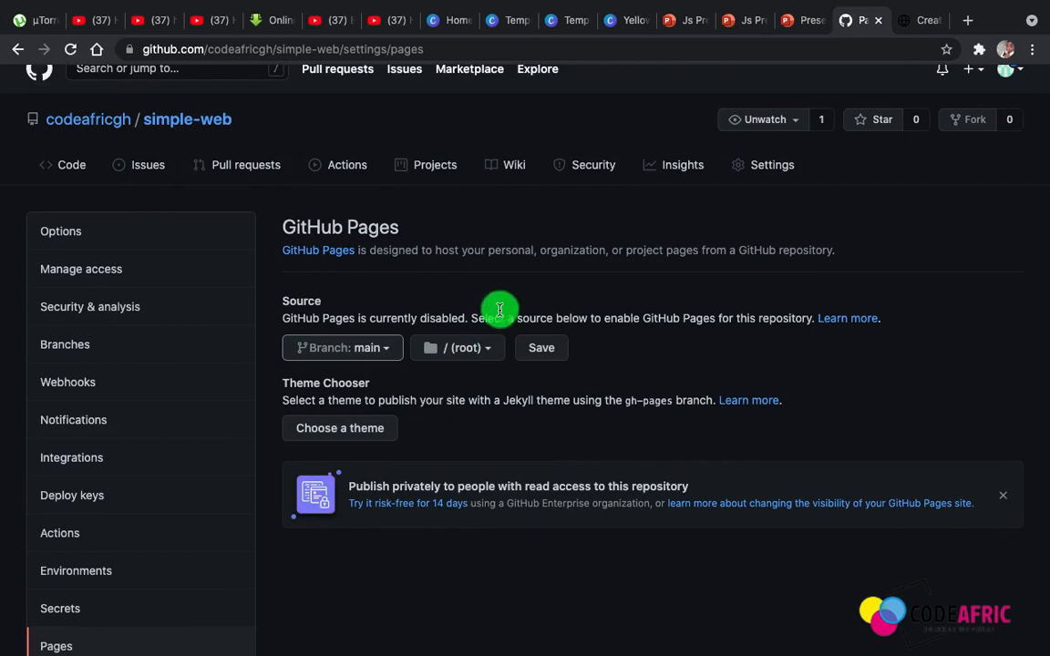
{"action": "scroll", "coordinate": [504, 436], "scroll_direction": "down", "scroll_amount": 1}
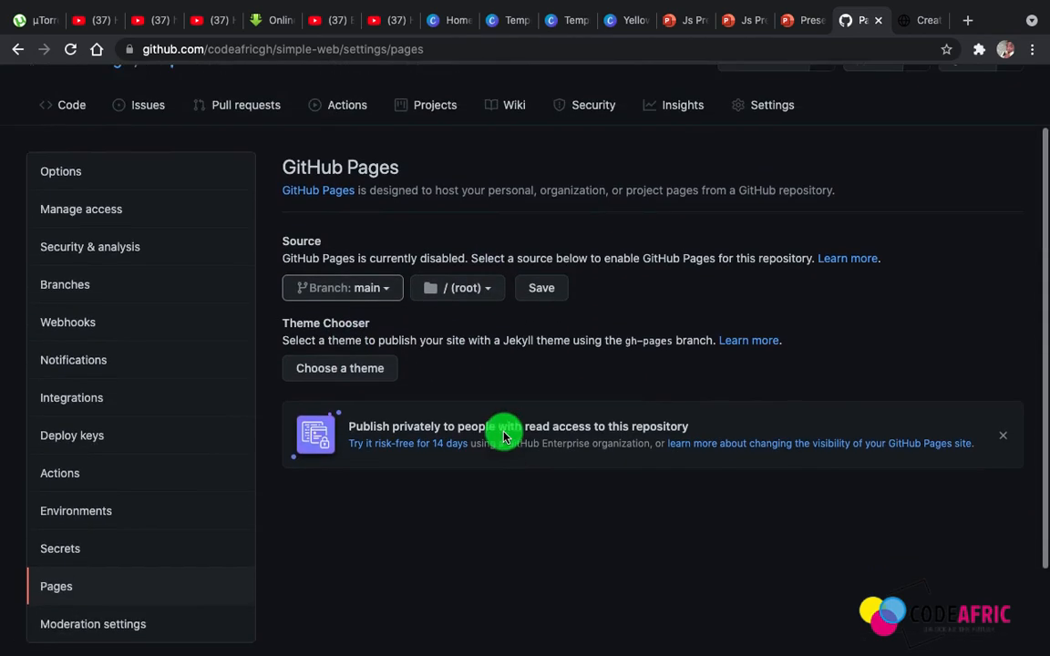
{"action": "scroll", "coordinate": [499, 424], "scroll_direction": "up", "scroll_amount": 2}
{"action": "left_click", "coordinate": [541, 375]}
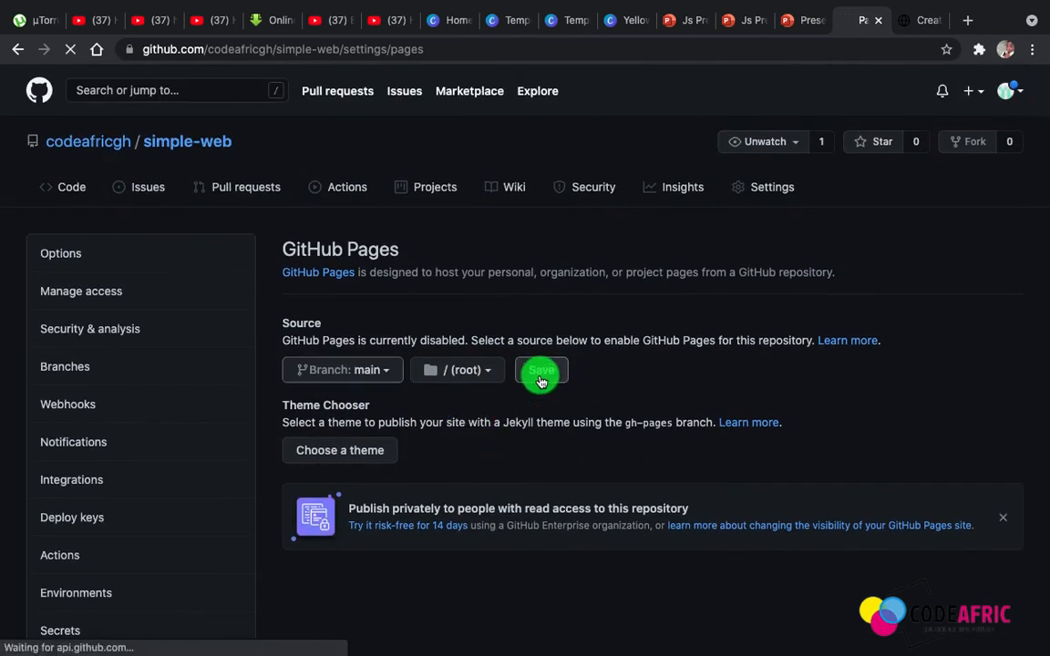
View the site through its link in the GitHub Pages settings and return to the settings page
{"action": "scroll", "coordinate": [547, 365], "scroll_direction": "down", "scroll_amount": 1}
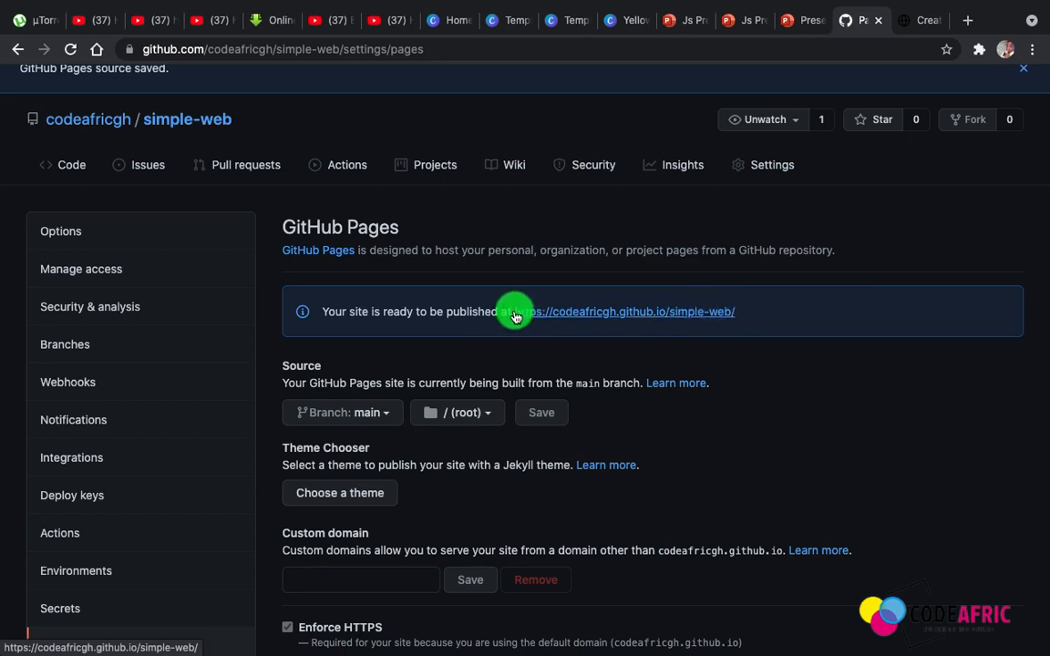
{"action": "left_click_drag", "start_coordinate": [516, 317], "coordinate": [494, 316]}
{"action": "left_click_drag", "start_coordinate": [736, 312], "coordinate": [515, 315]}
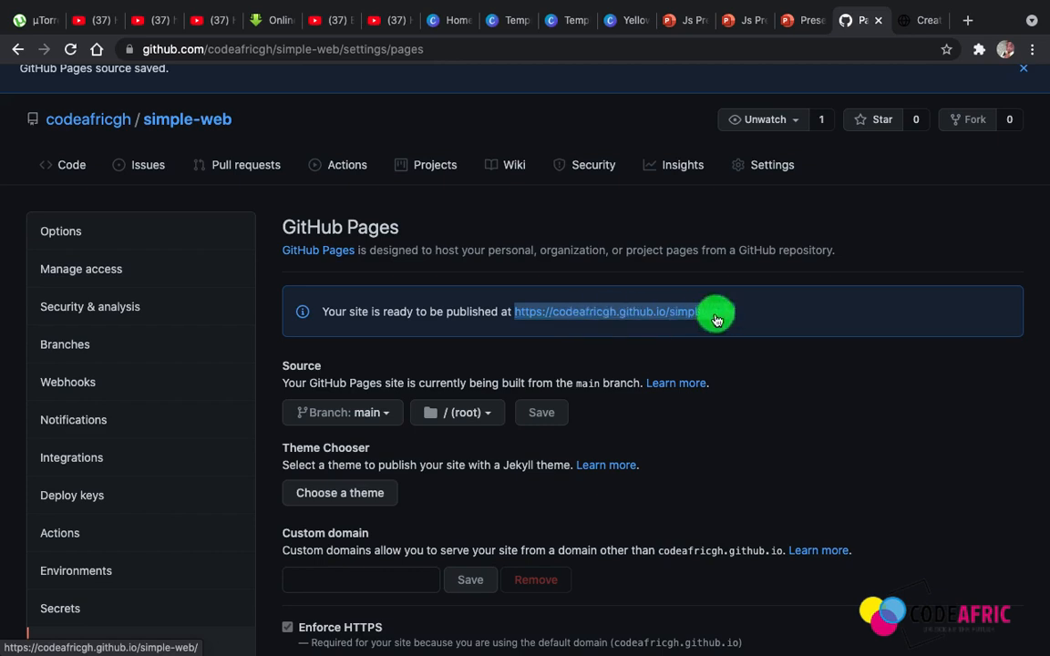
{"action": "left_click", "coordinate": [773, 319]}
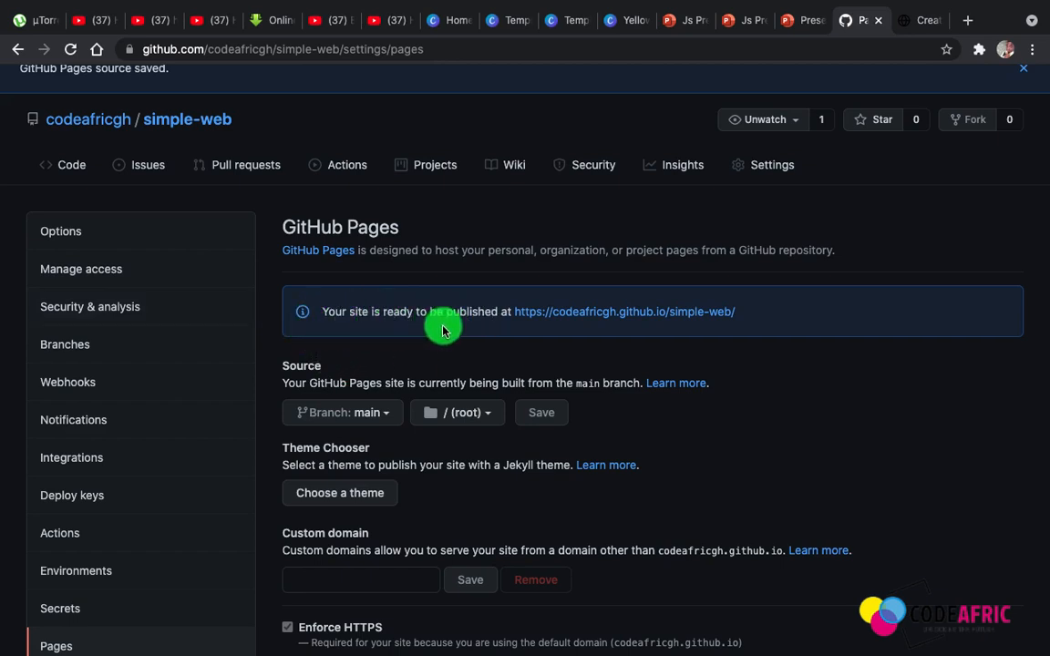
{"action": "left_click", "coordinate": [586, 312]}
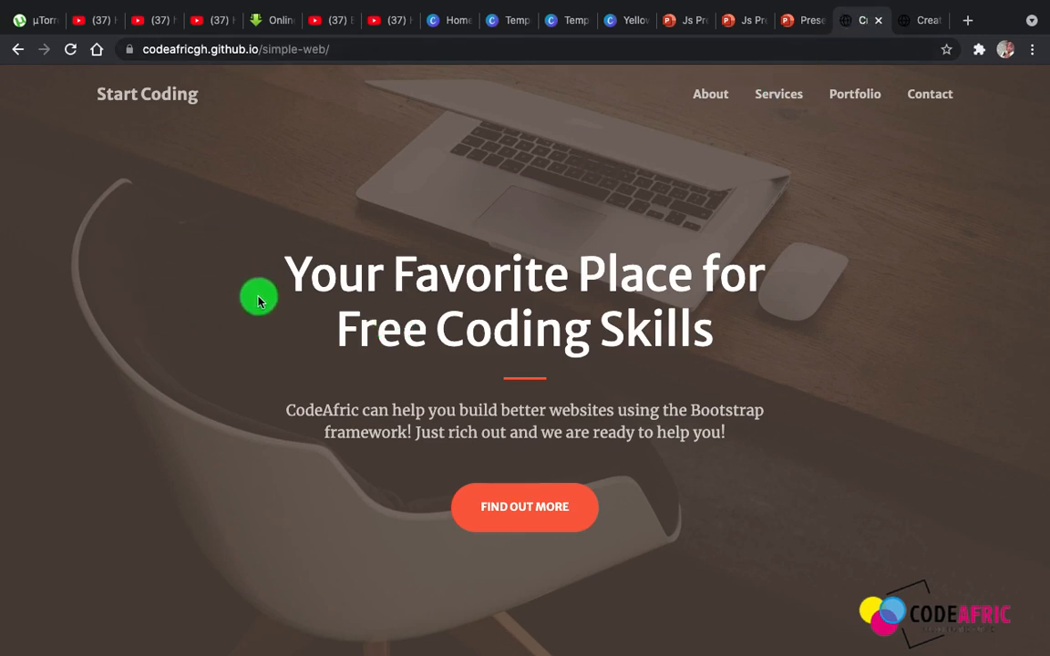
{"action": "left_click", "coordinate": [19, 51]}
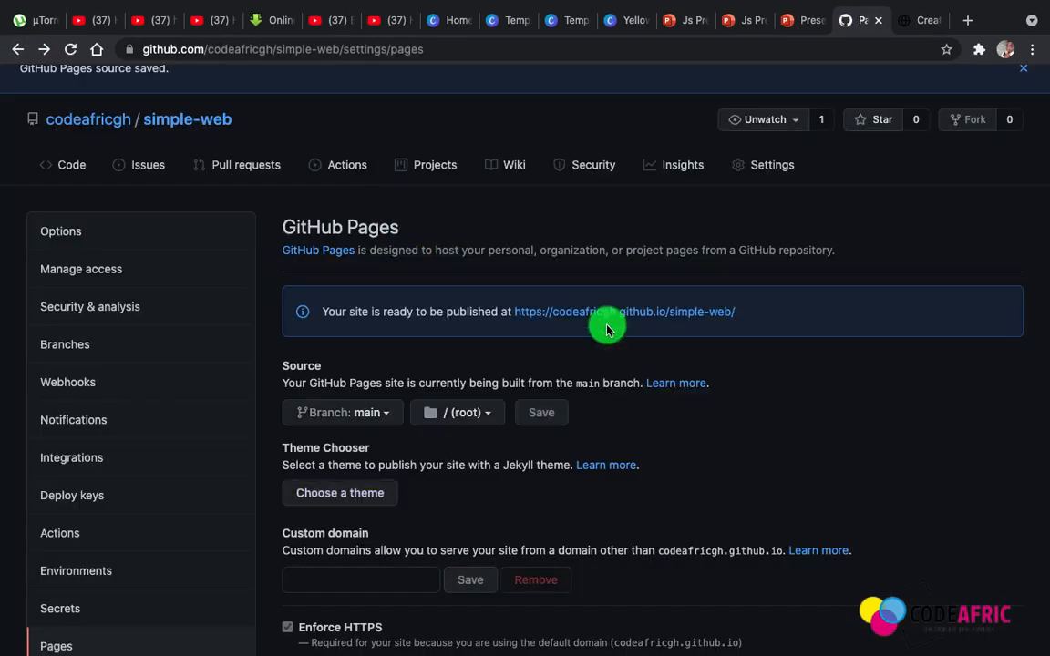
{"action": "left_click", "coordinate": [282, 50]}
{"action": "key", "text": "Return"}
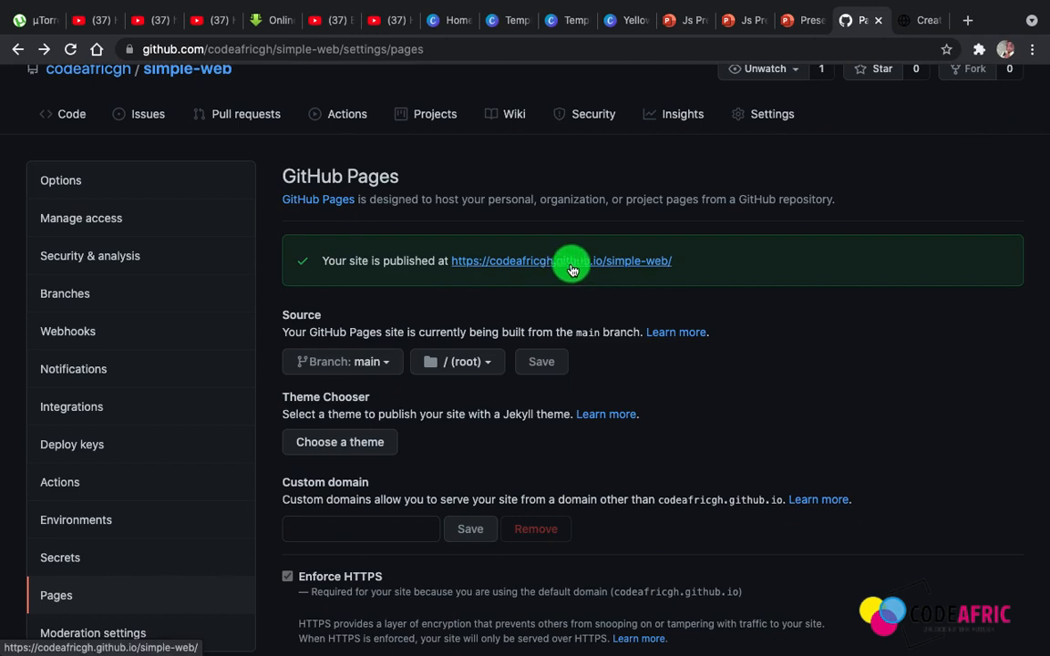
{"action": "triple_click", "coordinate": [535, 256]}
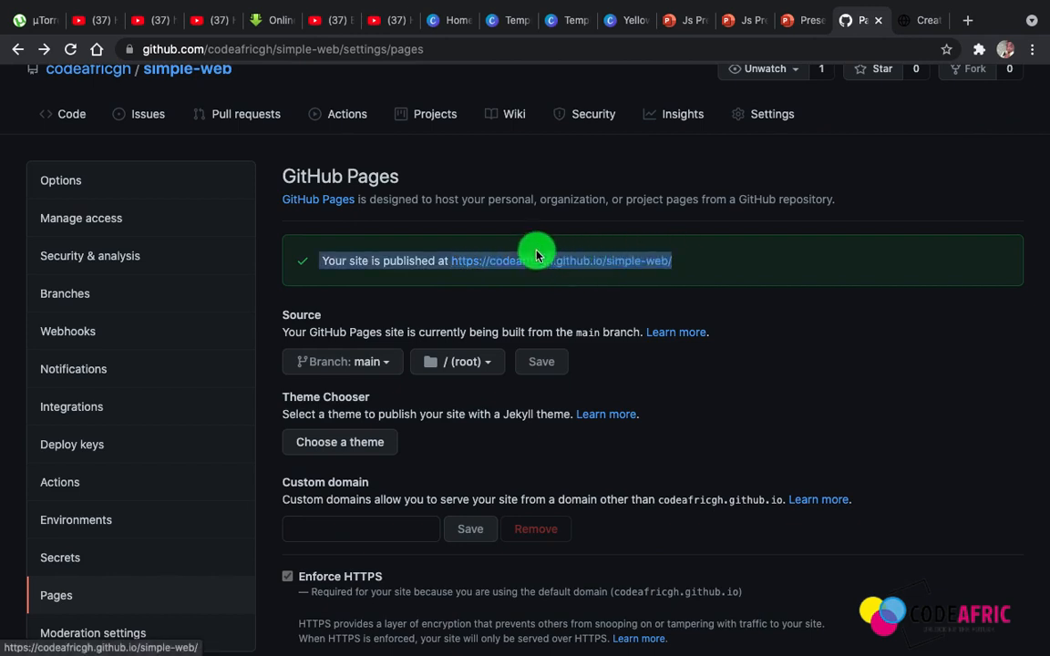
{"action": "left_click_drag", "start_coordinate": [535, 256], "coordinate": [452, 266]}
{"action": "key", "text": "ctrl+c"}
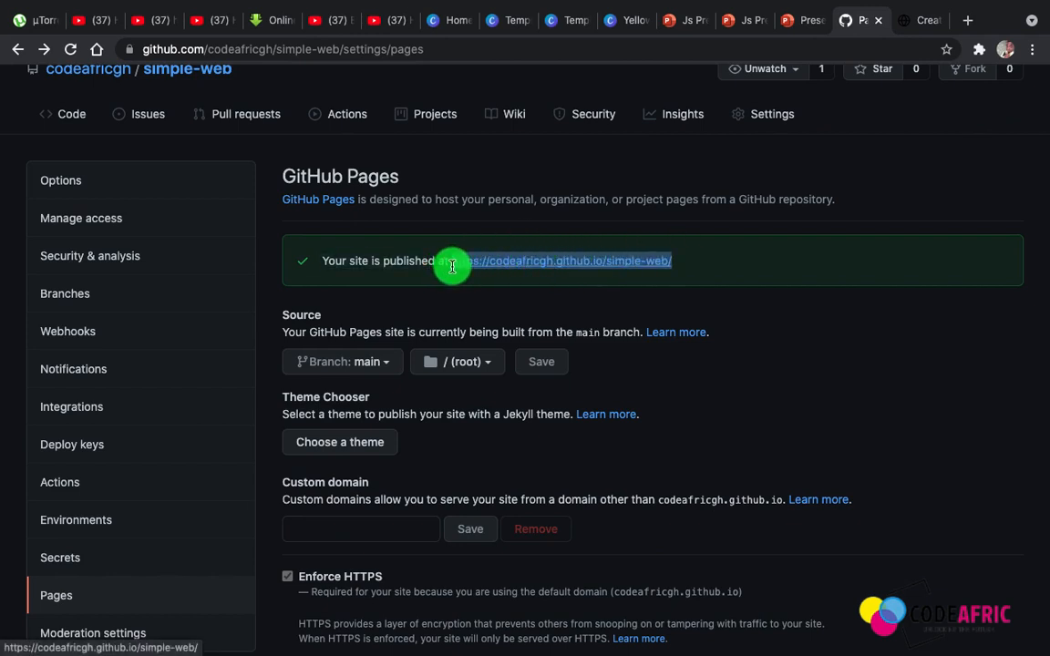
{"action": "left_click", "coordinate": [969, 22]}
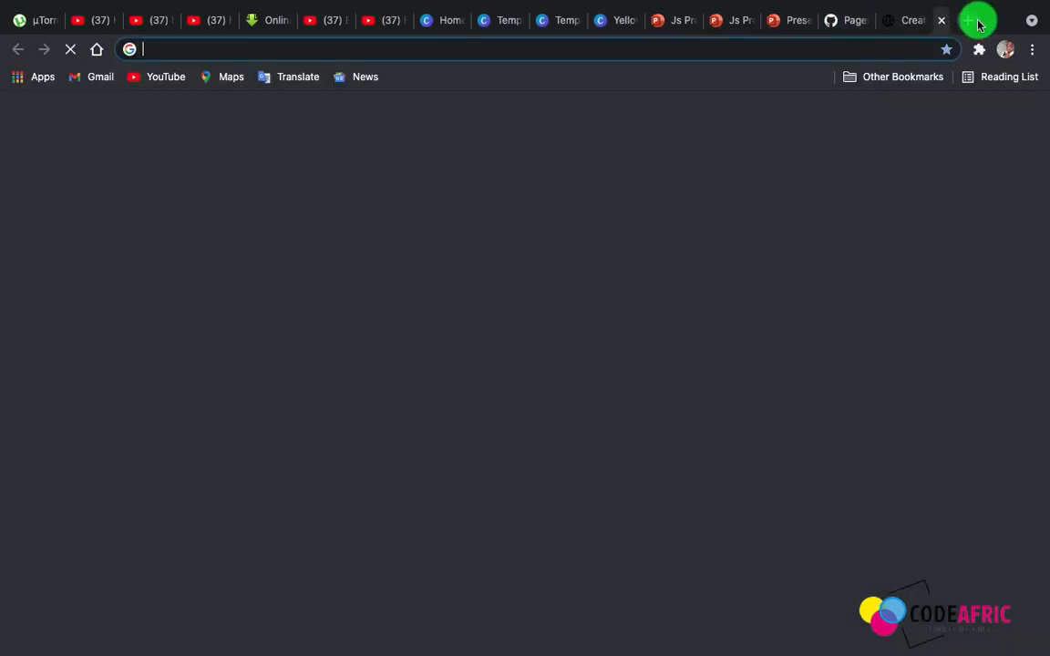
{"action": "key", "text": "ctrl+v"}
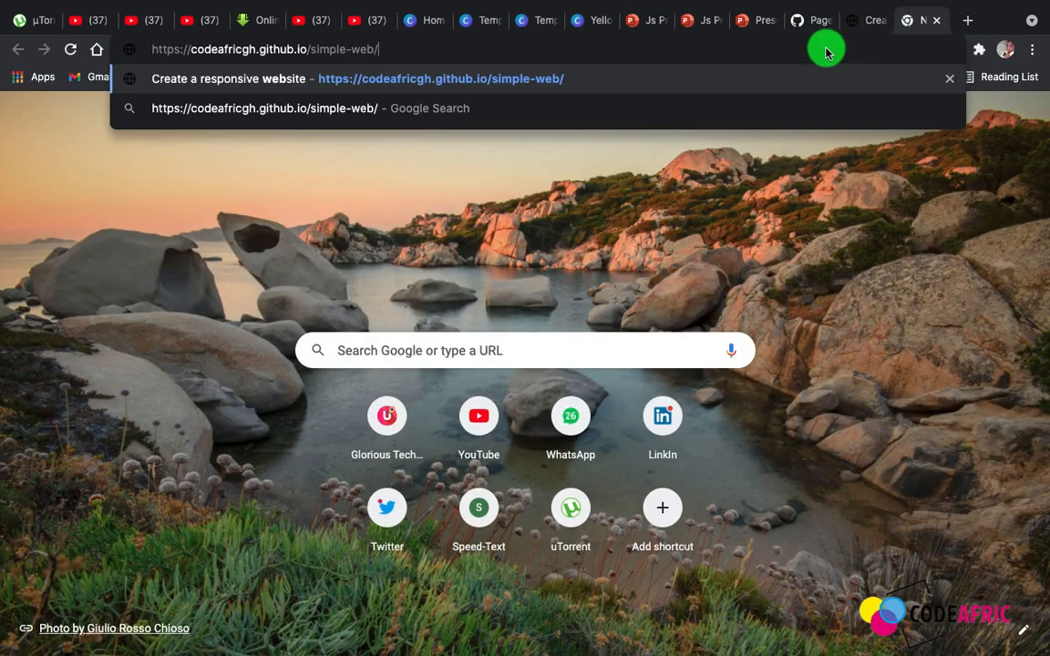
{"action": "key", "text": "Return"}
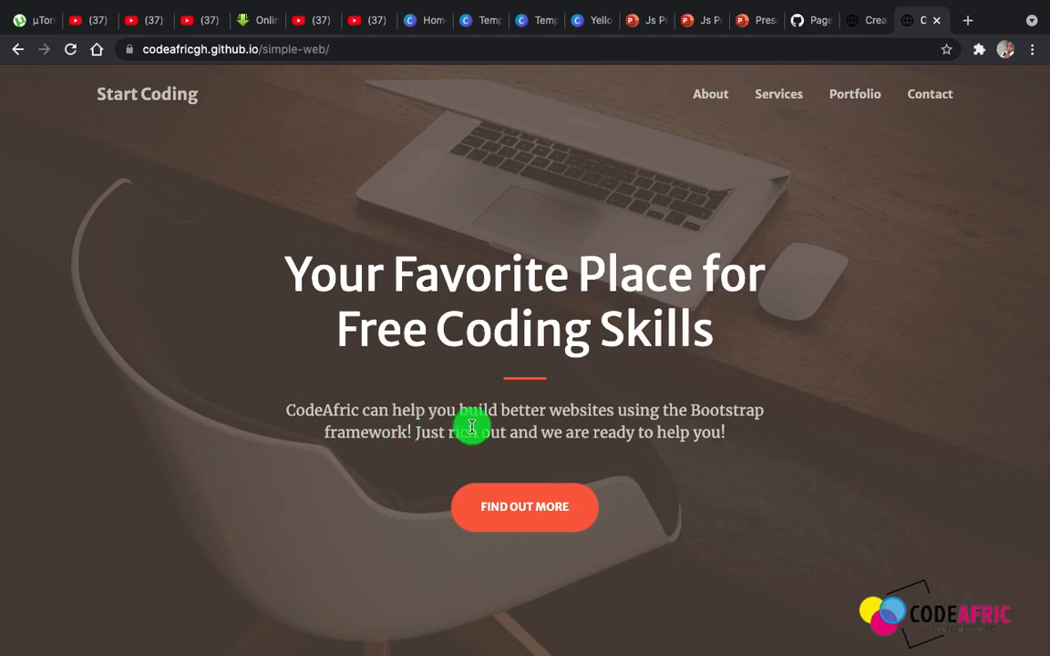
Look through the published site's sections down to the contact form and footer, and select its web address
{"action": "scroll", "coordinate": [472, 426], "scroll_direction": "down", "scroll_amount": 10}
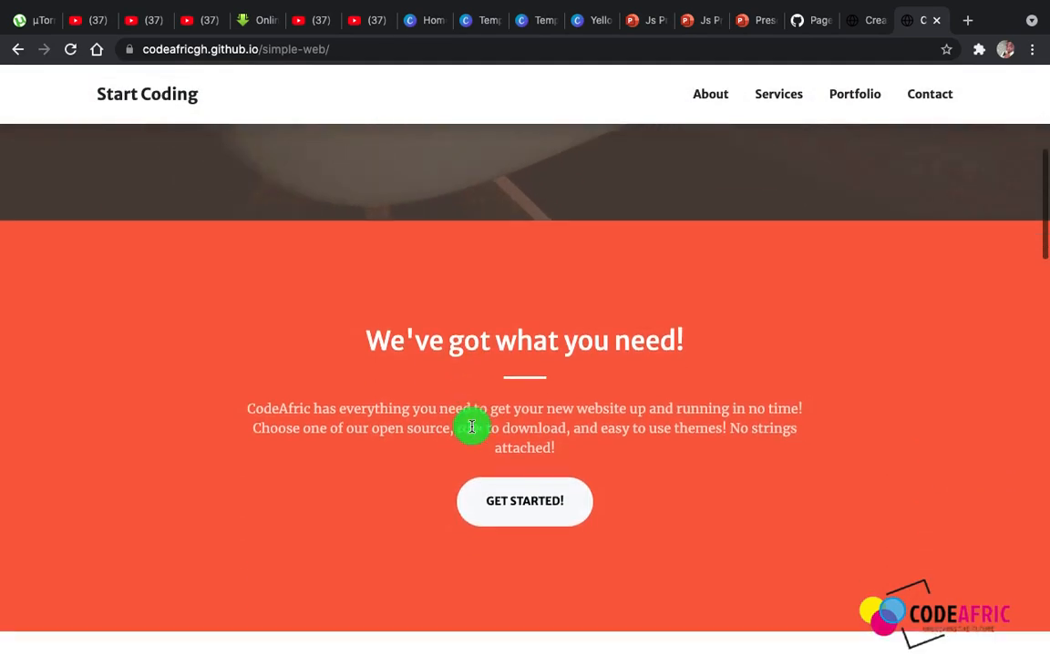
{"action": "scroll", "coordinate": [472, 430], "scroll_direction": "down", "scroll_amount": 10}
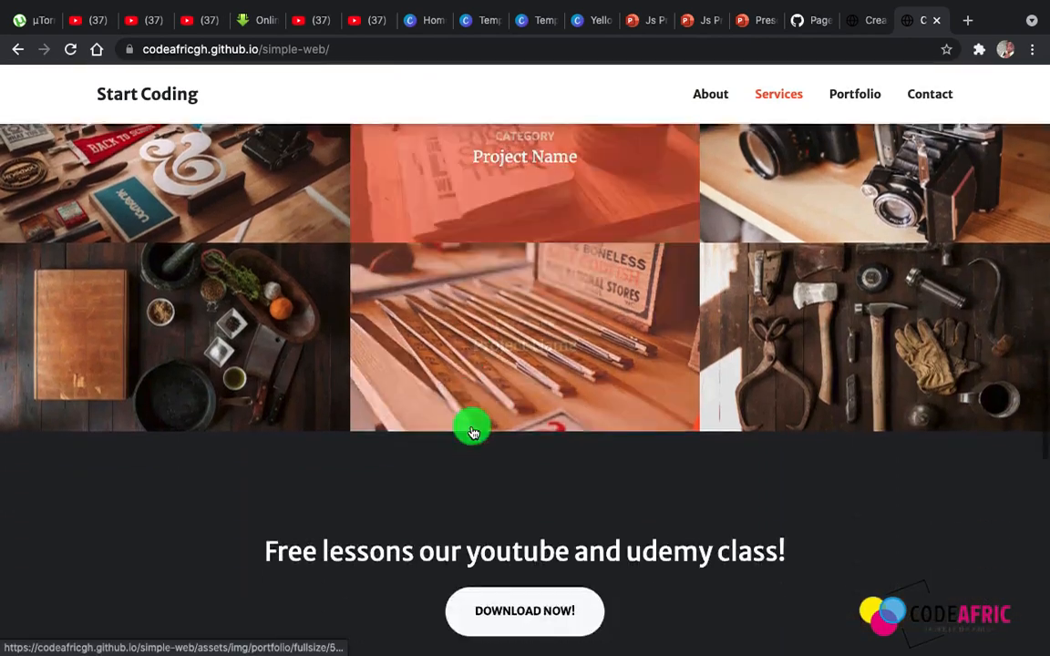
{"action": "scroll", "coordinate": [472, 430], "scroll_direction": "up", "scroll_amount": 6}
{"action": "scroll", "coordinate": [472, 430], "scroll_direction": "down", "scroll_amount": 7}
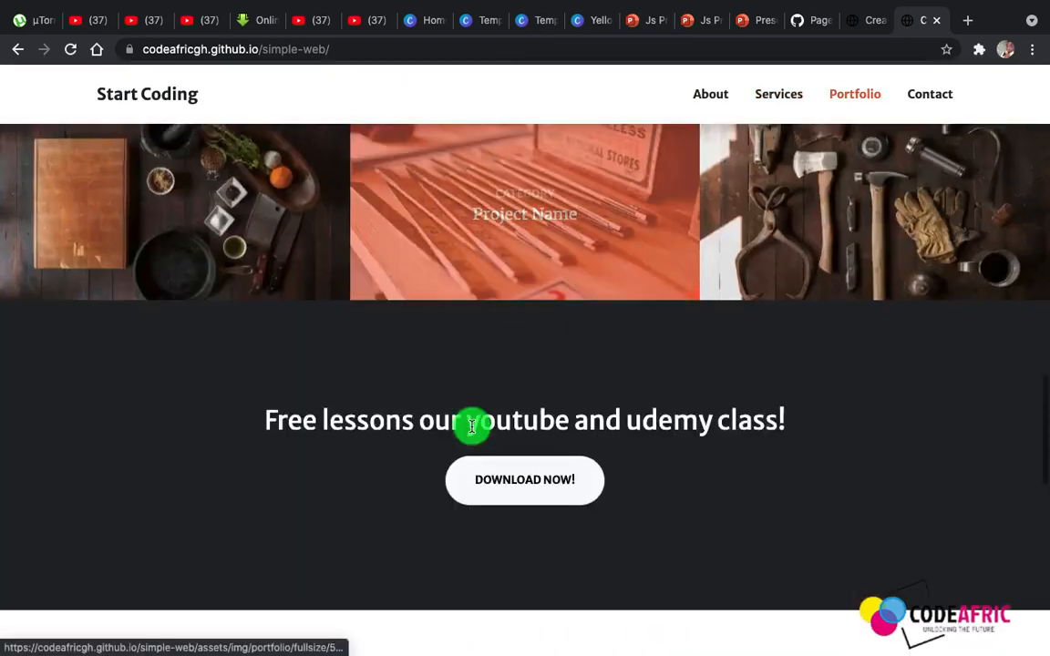
{"action": "scroll", "coordinate": [472, 430], "scroll_direction": "down", "scroll_amount": 8}
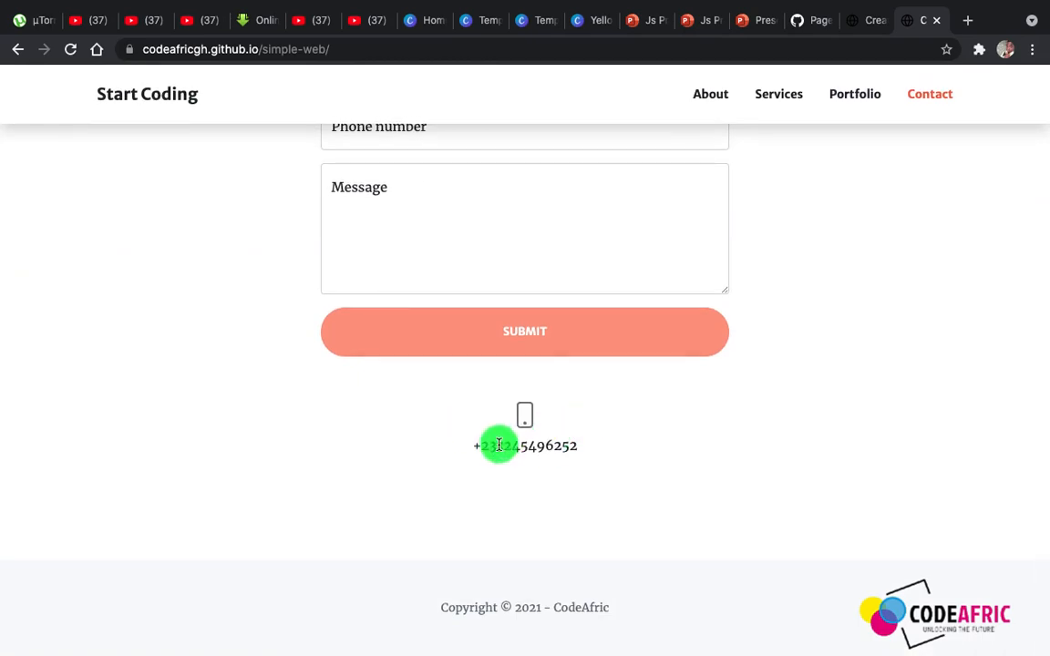
{"action": "scroll", "coordinate": [509, 433], "scroll_direction": "up", "scroll_amount": 3}
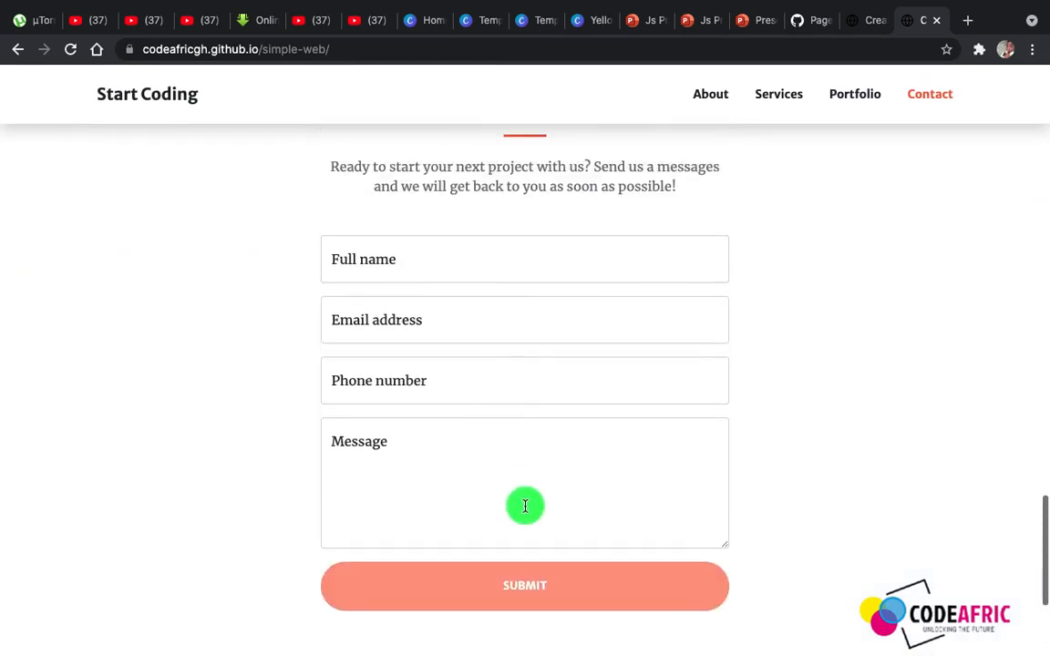
{"action": "scroll", "coordinate": [520, 483], "scroll_direction": "down", "scroll_amount": 3}
{"action": "scroll", "coordinate": [525, 509], "scroll_direction": "up", "scroll_amount": 1}
{"action": "scroll", "coordinate": [525, 510], "scroll_direction": "up", "scroll_amount": 20}
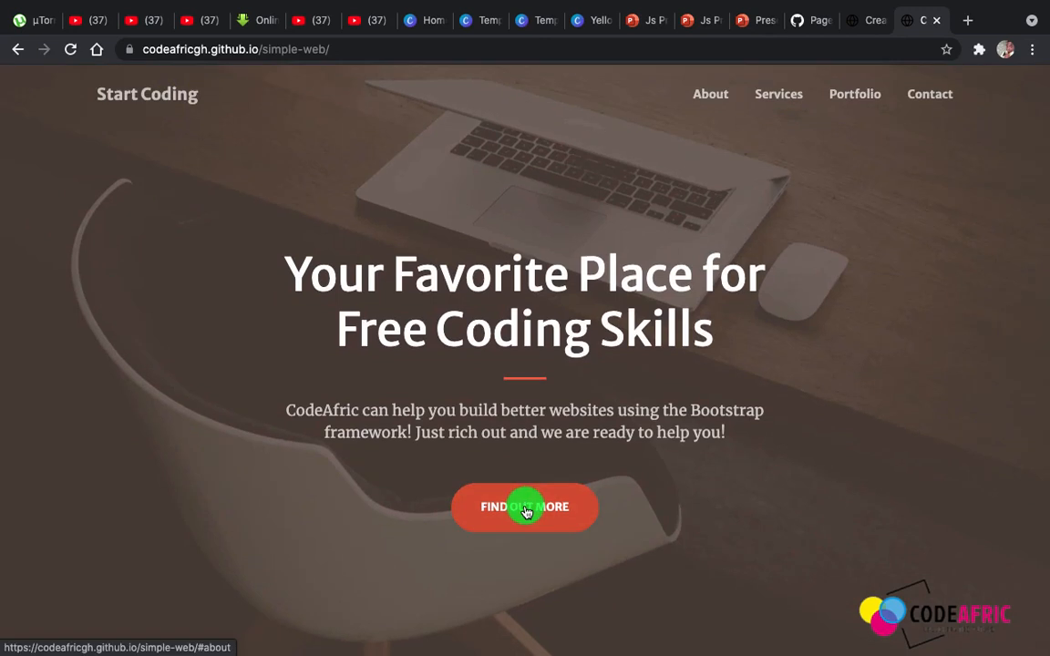
{"action": "left_click", "coordinate": [347, 52]}
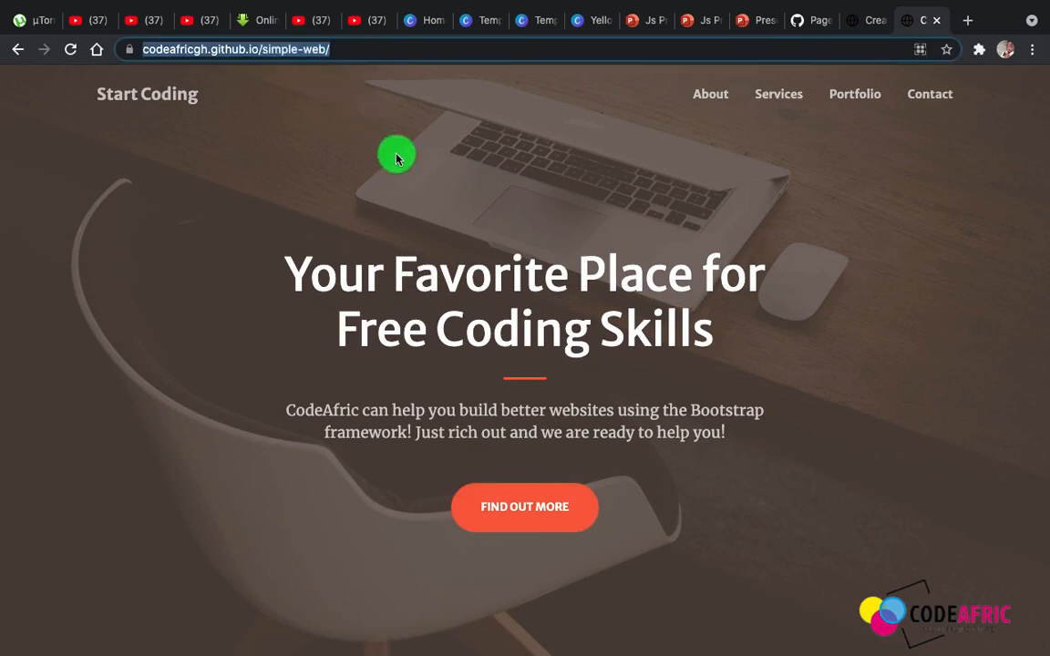